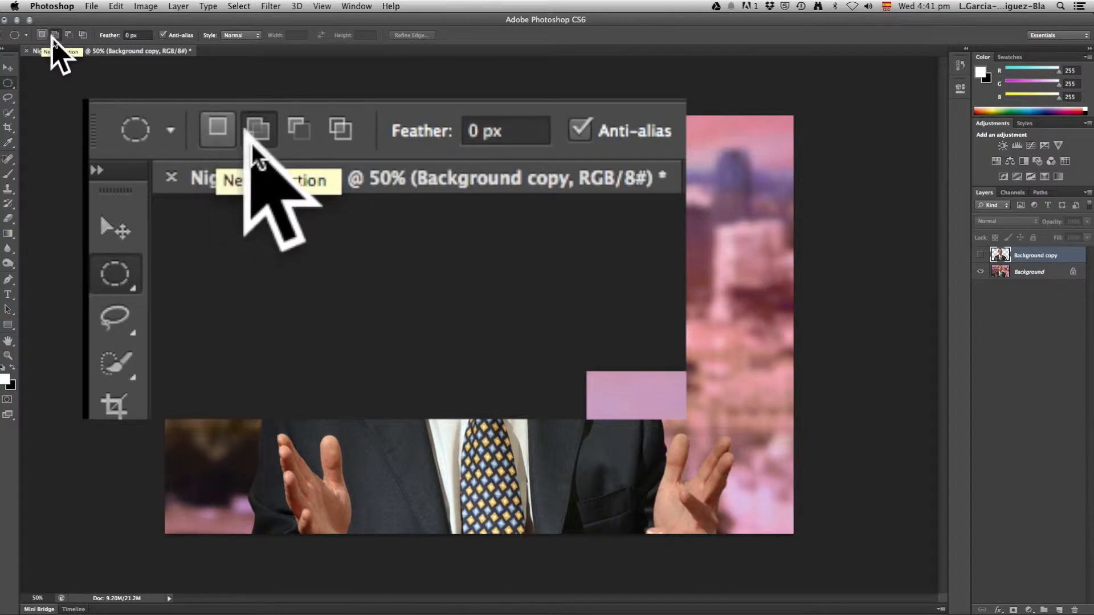
# Start a new elliptical selection over the man's face and add further overlapping ellipses around his head and neck.
pyautogui.click(41, 35)
pyautogui.moveTo(223, 147); pyautogui.dragTo(388, 302)
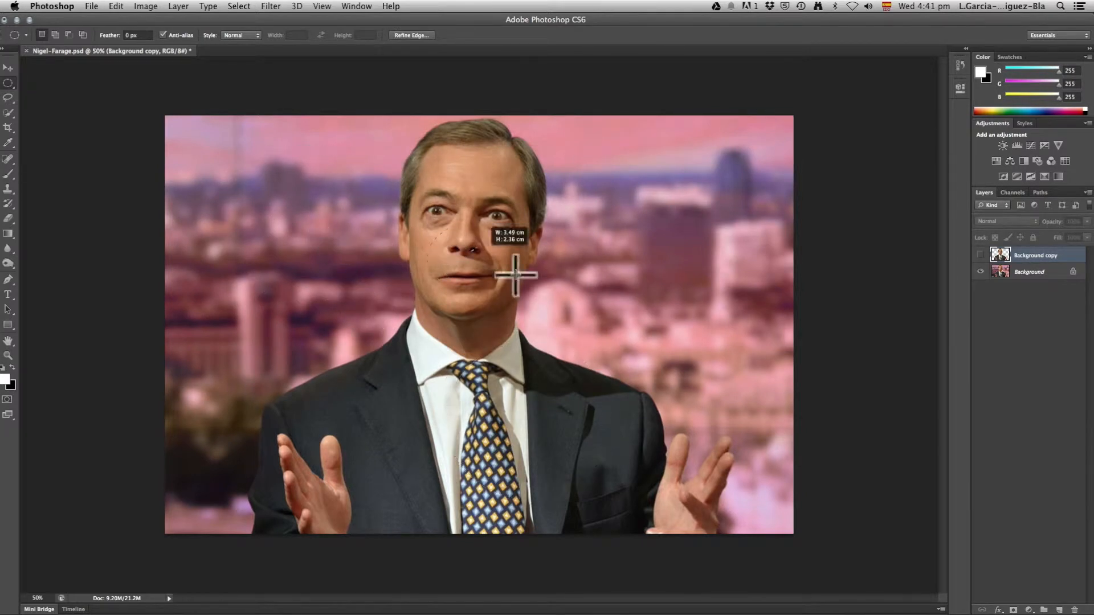
pyautogui.click(56, 35)
pyautogui.moveTo(501, 221); pyautogui.dragTo(347, 376)
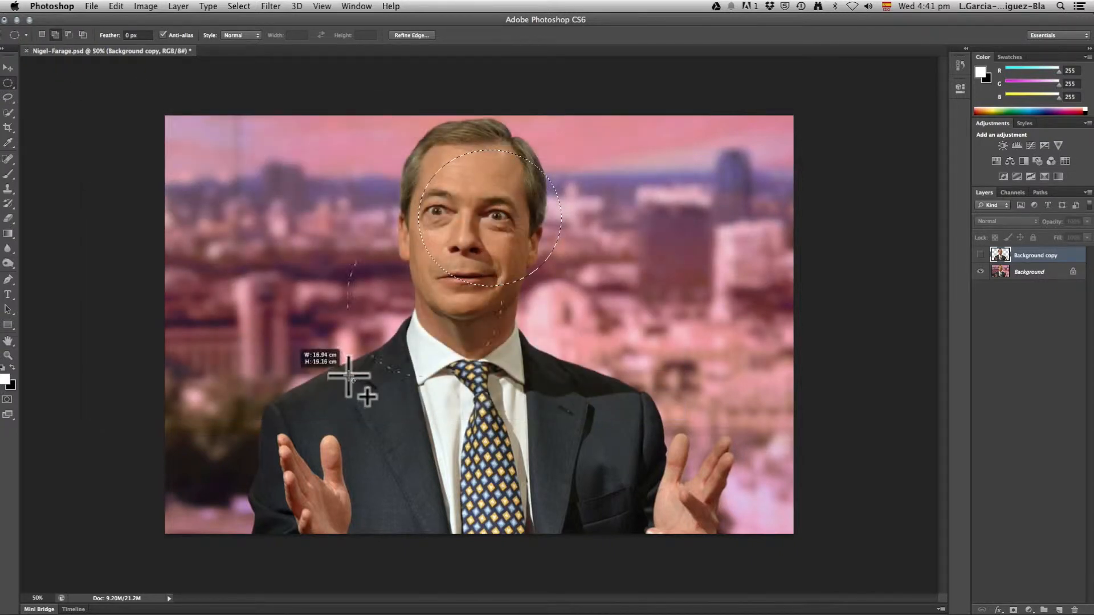
pyautogui.moveTo(494, 247); pyautogui.dragTo(574, 389)
pyautogui.moveTo(404, 191); pyautogui.dragTo(584, 128)
# Try the subtract and intersect modes on the elliptical selection over the face, and deselect everything.
pyautogui.click(69, 35)
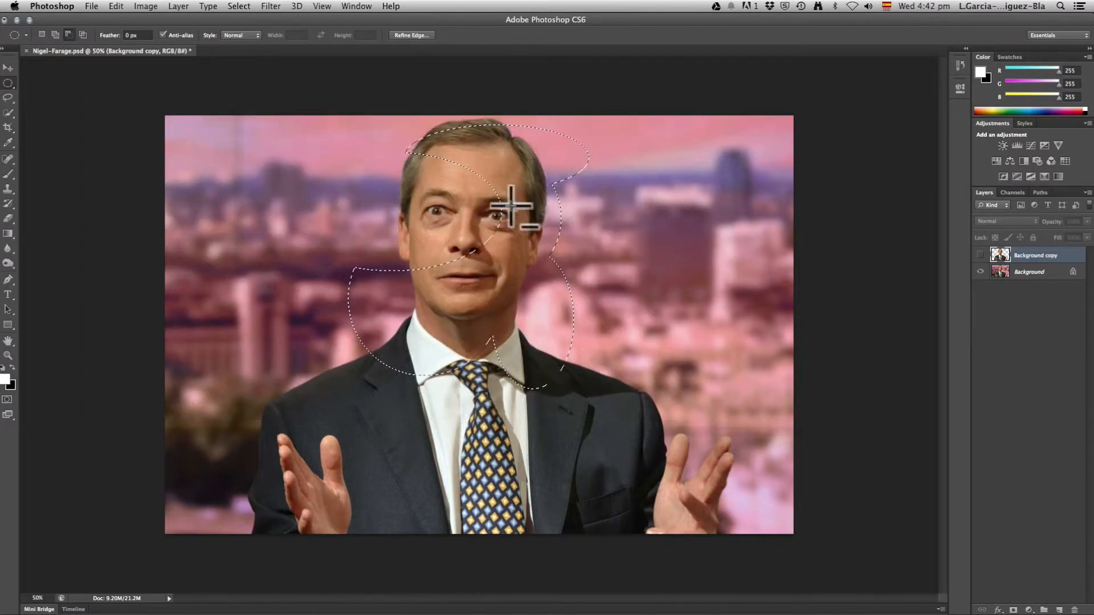
pyautogui.click(83, 38)
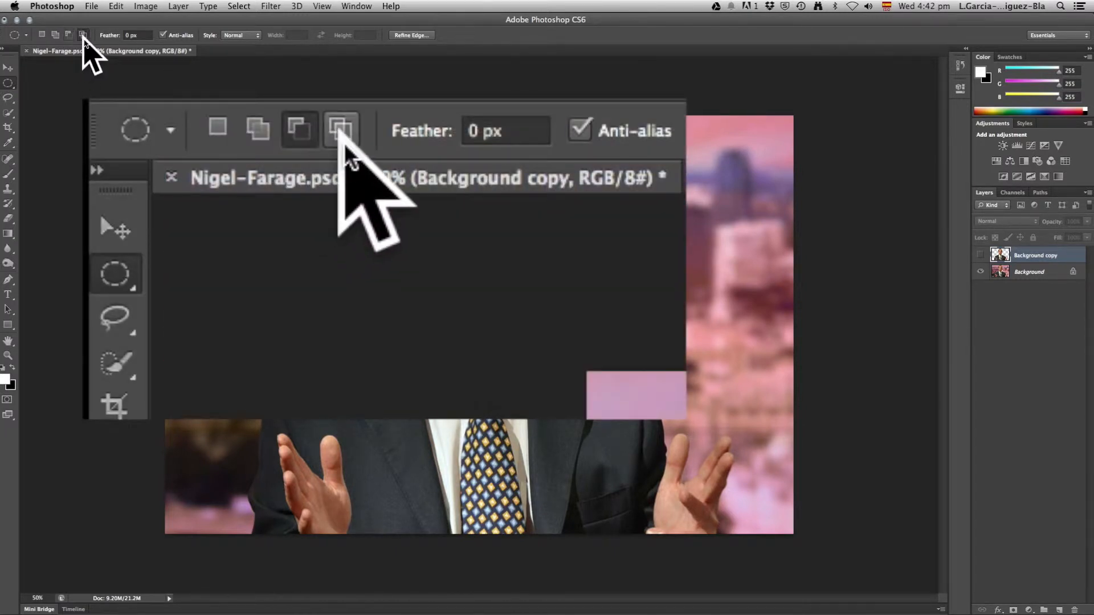
pyautogui.moveTo(460, 192); pyautogui.dragTo(573, 263)
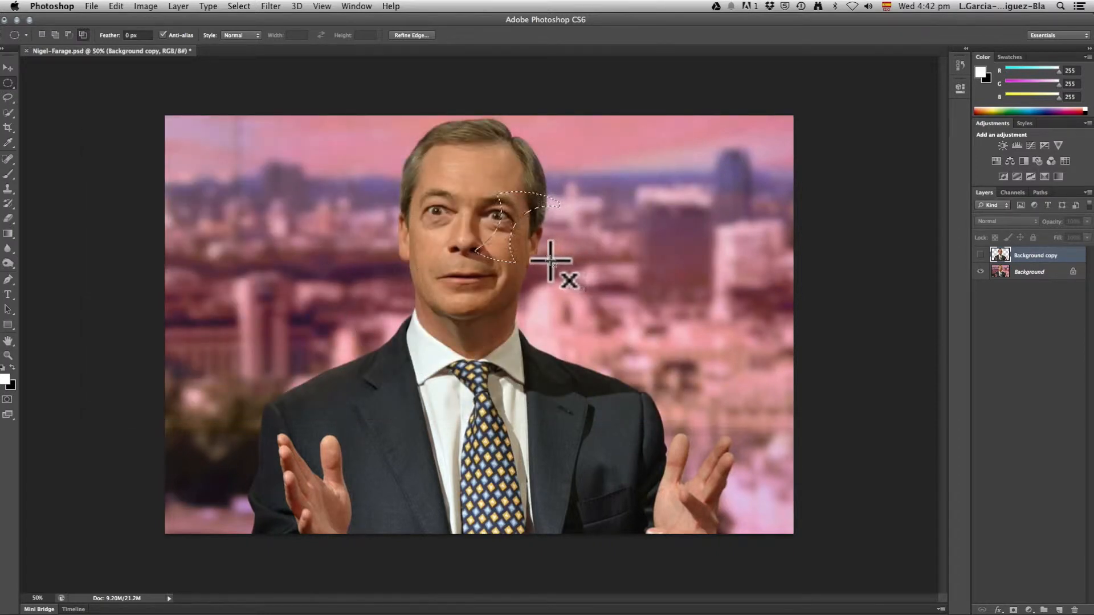
pyautogui.press('super+d')
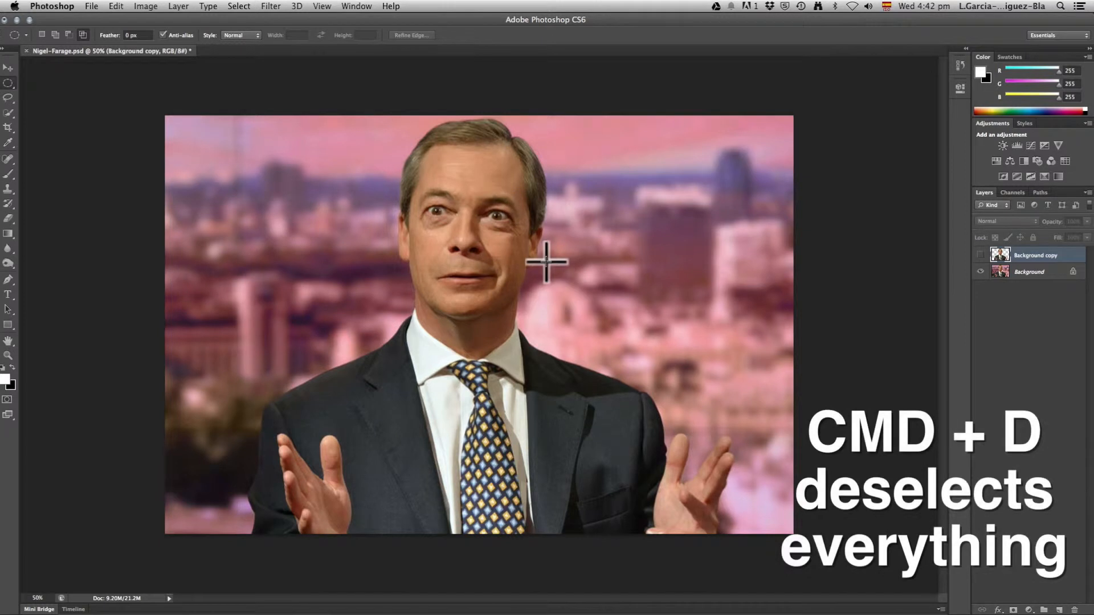
# Build a rough selection of the man's head, torso and hands from overlapping areas using the Rectangular Marquee tool.
pyautogui.click(8, 83)
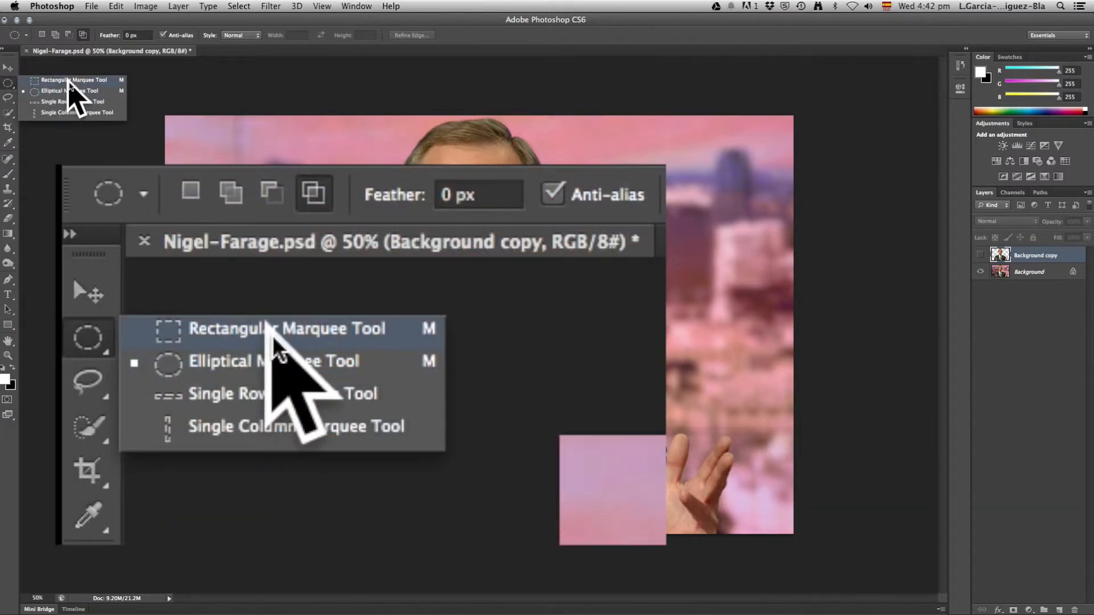
pyautogui.click(67, 80)
pyautogui.moveTo(311, 116); pyautogui.dragTo(594, 385)
pyautogui.moveTo(239, 342); pyautogui.dragTo(724, 494)
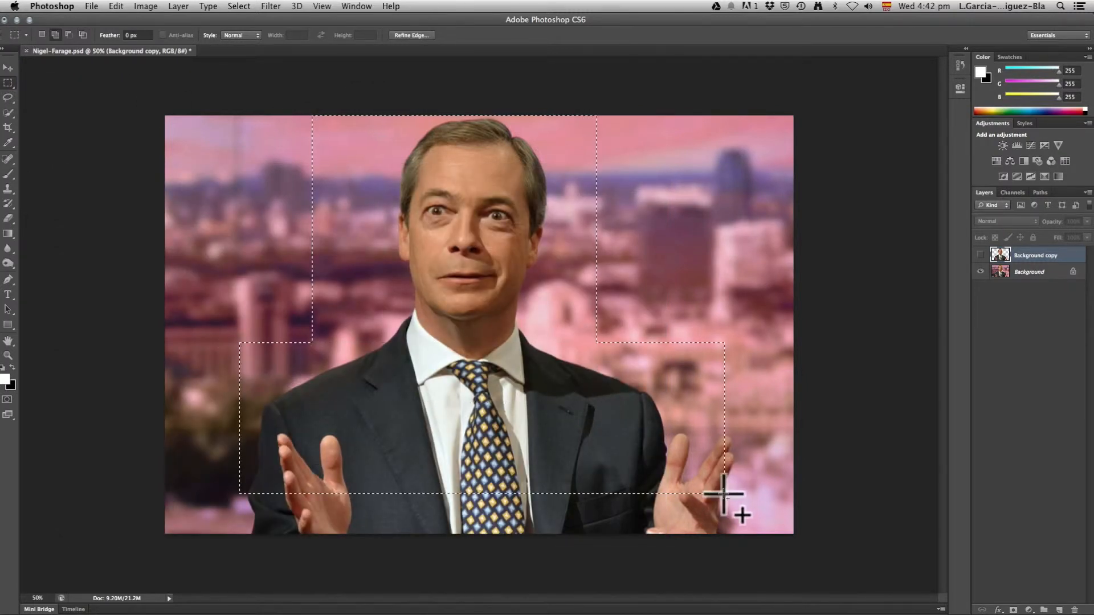
pyautogui.moveTo(298, 444); pyautogui.dragTo(717, 561)
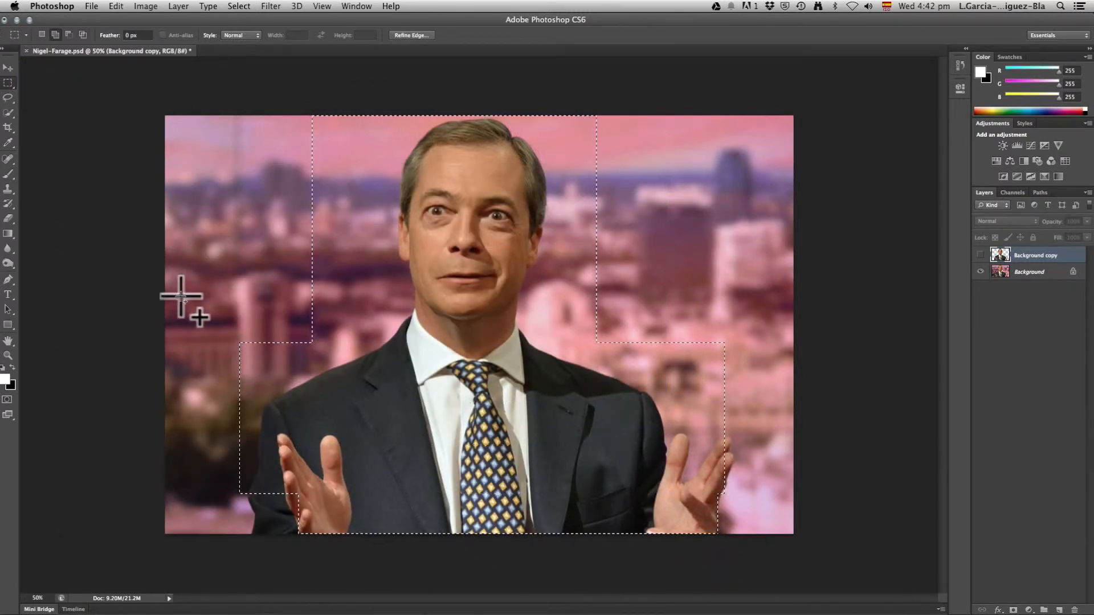
pyautogui.moveTo(235, 116); pyautogui.dragTo(118, 571)
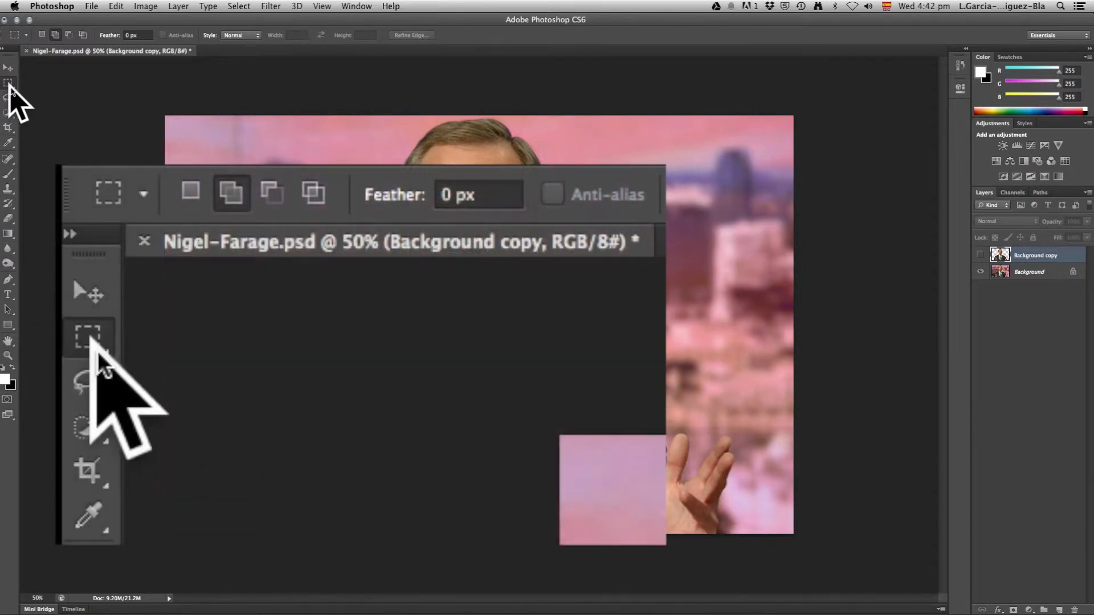
# Make an elliptical selection around the man's head and neck, and clear it.
pyautogui.click(8, 83)
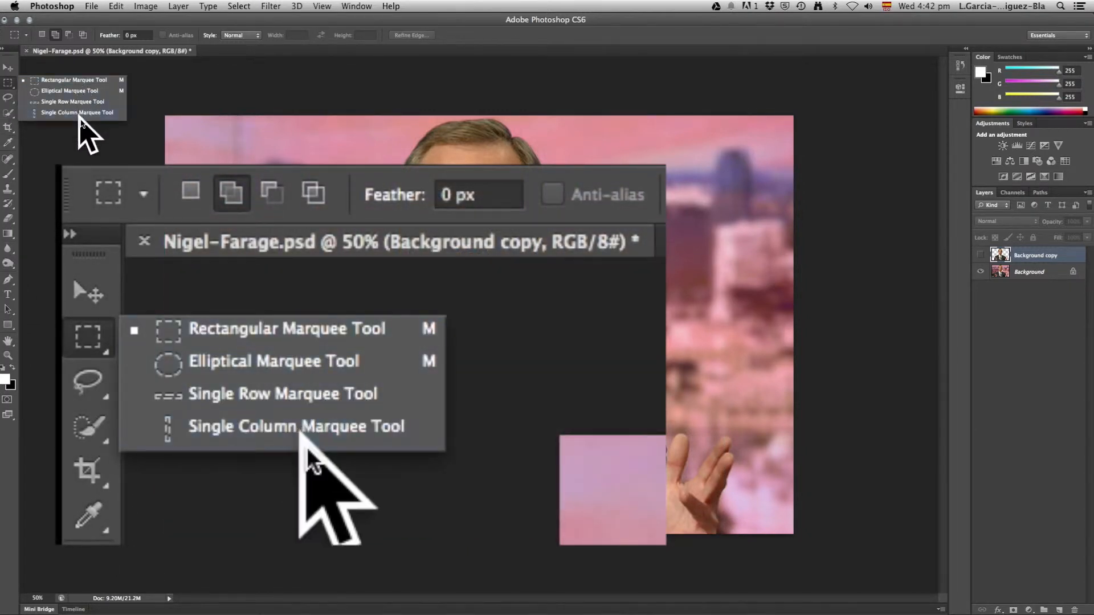
pyautogui.click(83, 91)
pyautogui.moveTo(385, 104); pyautogui.dragTo(633, 396)
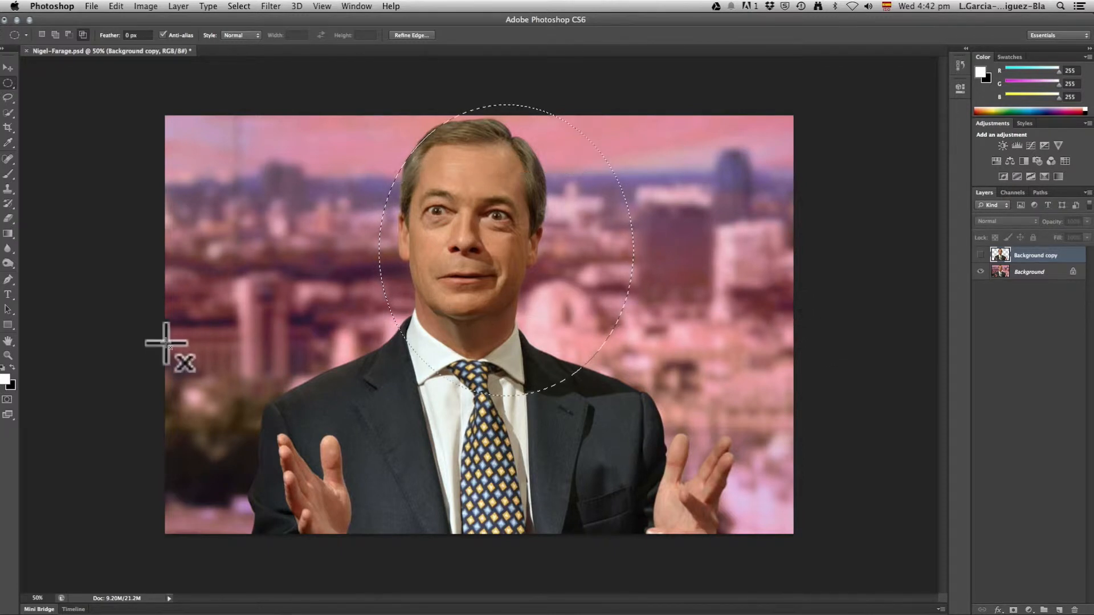
pyautogui.click(90, 139)
# Select the whole man freehand with the Lasso tool in add mode, keeping a loose margin around his head, shoulders and hands.
pyautogui.click(8, 98)
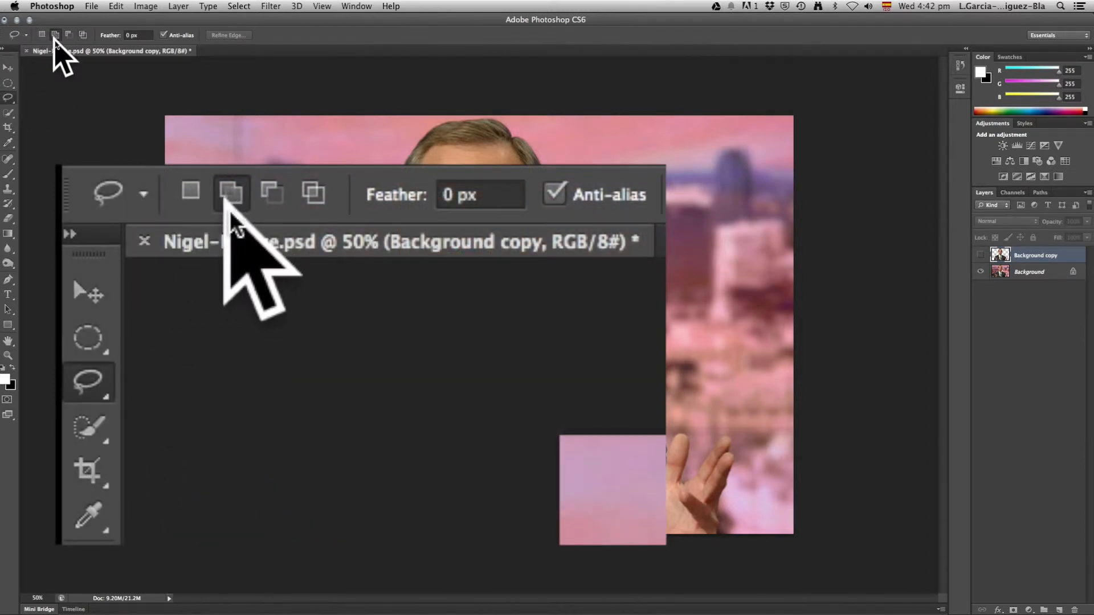
pyautogui.click(56, 35)
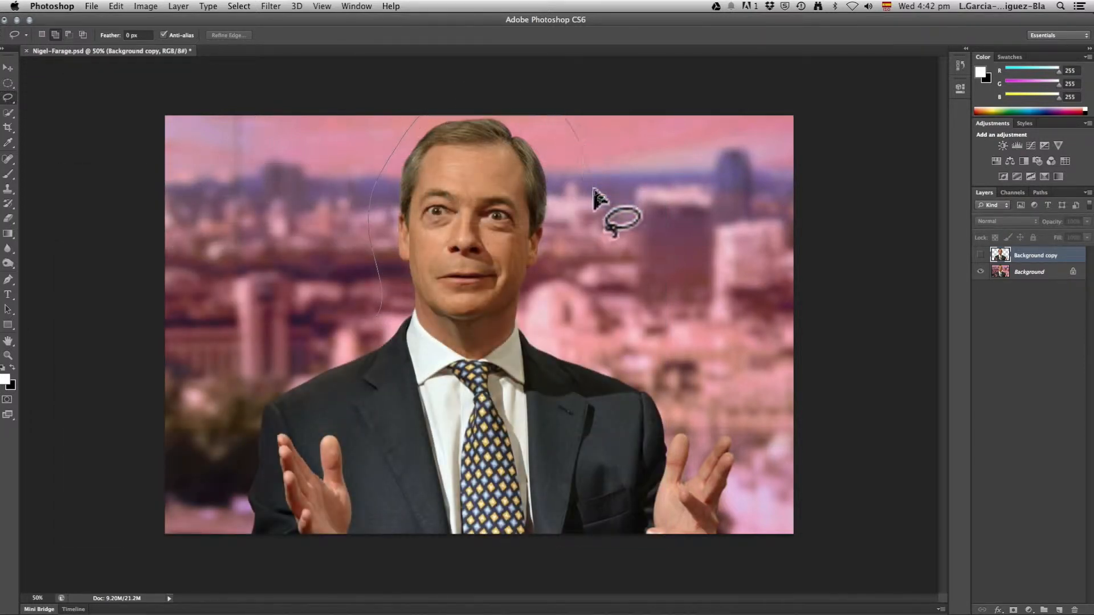
pyautogui.moveTo(368, 281)
pyautogui.mouseDown()
pyautogui.moveTo(257, 355)
pyautogui.moveTo(246, 439)
pyautogui.moveTo(262, 515)
pyautogui.moveTo(217, 515)
pyautogui.moveTo(272, 554)
pyautogui.moveTo(404, 523)
pyautogui.moveTo(454, 382)
pyautogui.moveTo(440, 321)
pyautogui.moveTo(365, 292)
pyautogui.mouseUp()
pyautogui.moveTo(516, 312)
pyautogui.mouseDown()
pyautogui.moveTo(626, 352)
pyautogui.moveTo(750, 424)
pyautogui.moveTo(753, 502)
pyautogui.moveTo(676, 555)
pyautogui.moveTo(488, 535)
pyautogui.moveTo(408, 508)
pyautogui.moveTo(398, 440)
pyautogui.moveTo(505, 316)
pyautogui.moveTo(532, 311)
pyautogui.moveTo(476, 532)
pyautogui.moveTo(300, 555)
pyautogui.moveTo(224, 535)
pyautogui.mouseUp()
pyautogui.moveTo(291, 405)
pyautogui.mouseDown()
pyautogui.moveTo(408, 413)
pyautogui.moveTo(498, 521)
pyautogui.mouseUp()
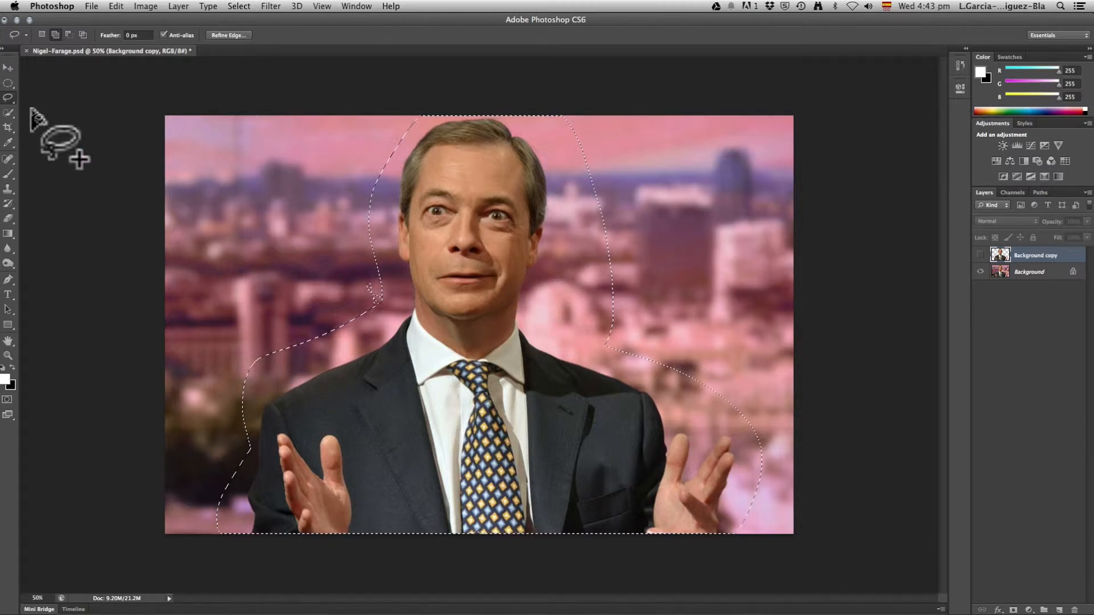
# Try to trace the man's left-hand shoulder edge up to the collar with the Magnetic Lasso tool.
pyautogui.click(10, 99)
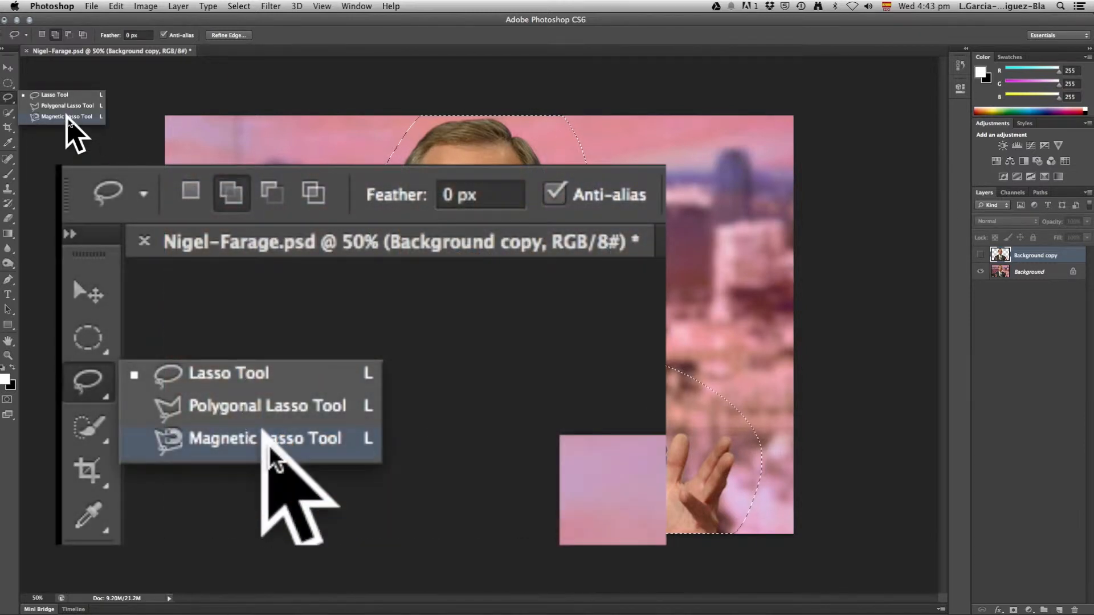
pyautogui.click(67, 117)
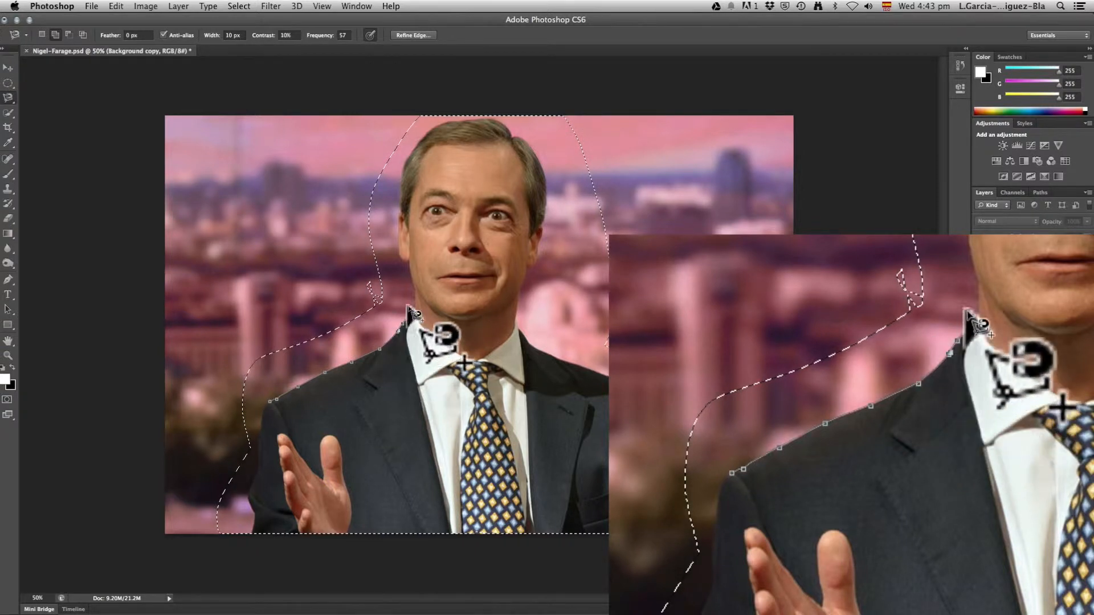
pyautogui.click(270, 403)
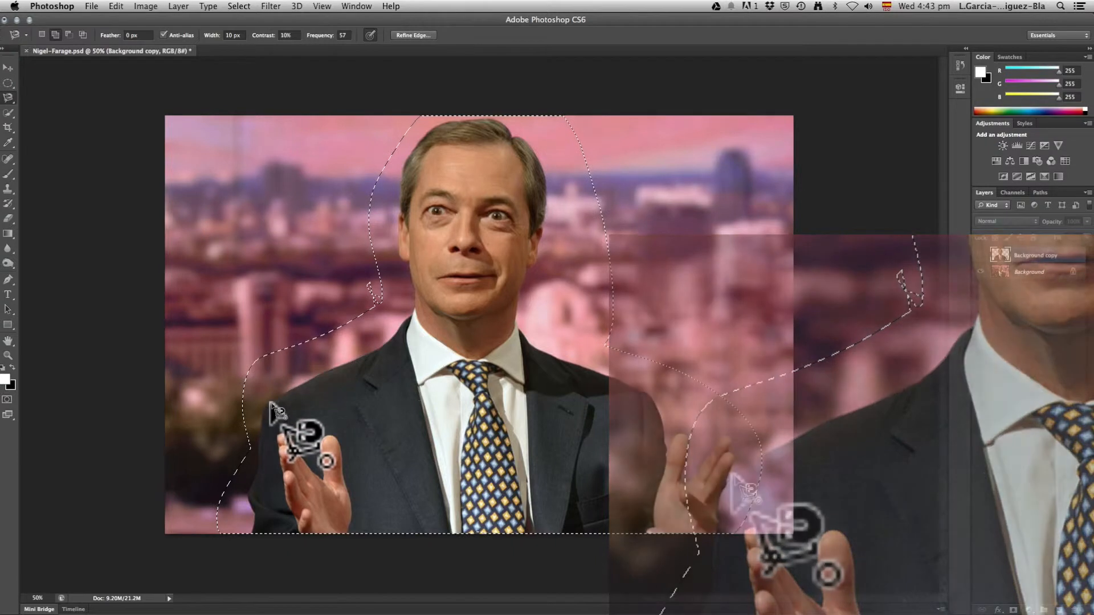
pyautogui.click(270, 404)
pyautogui.press('Escape')
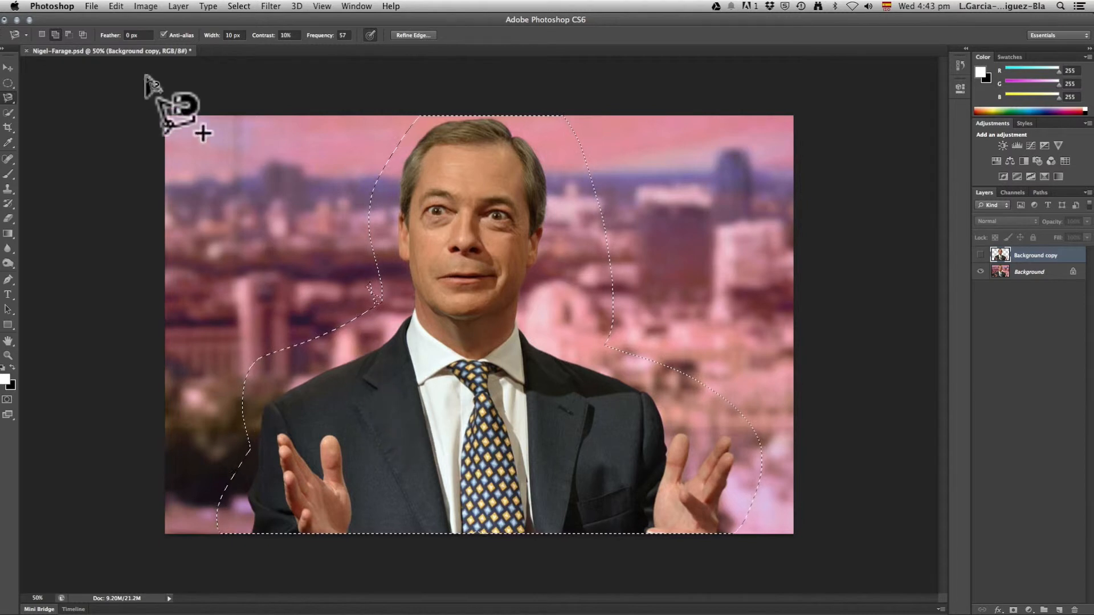
# Subtract the background left of the man's head, shoulder and arm from the selection with the Magnetic Lasso tool.
pyautogui.click(68, 36)
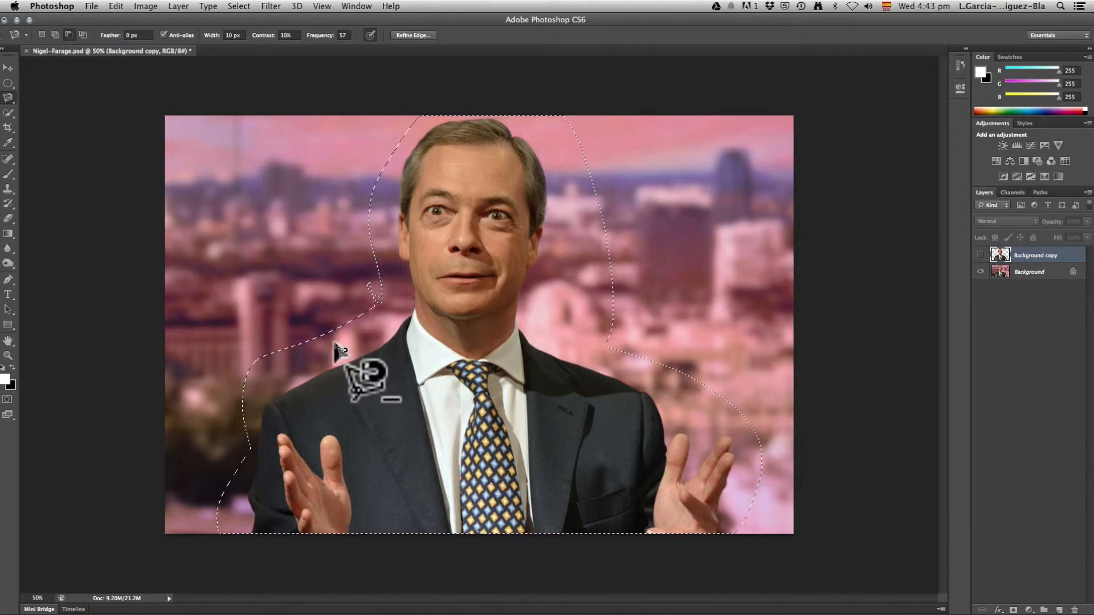
pyautogui.click(266, 405)
pyautogui.moveTo(287, 393)
pyautogui.mouseDown()
pyautogui.moveTo(382, 350)
pyautogui.moveTo(416, 307)
pyautogui.moveTo(397, 246)
pyautogui.moveTo(408, 148)
pyautogui.moveTo(480, 114)
pyautogui.moveTo(520, 135)
pyautogui.moveTo(332, 152)
pyautogui.moveTo(295, 315)
pyautogui.moveTo(294, 387)
pyautogui.moveTo(264, 377)
pyautogui.moveTo(263, 406)
pyautogui.mouseUp()
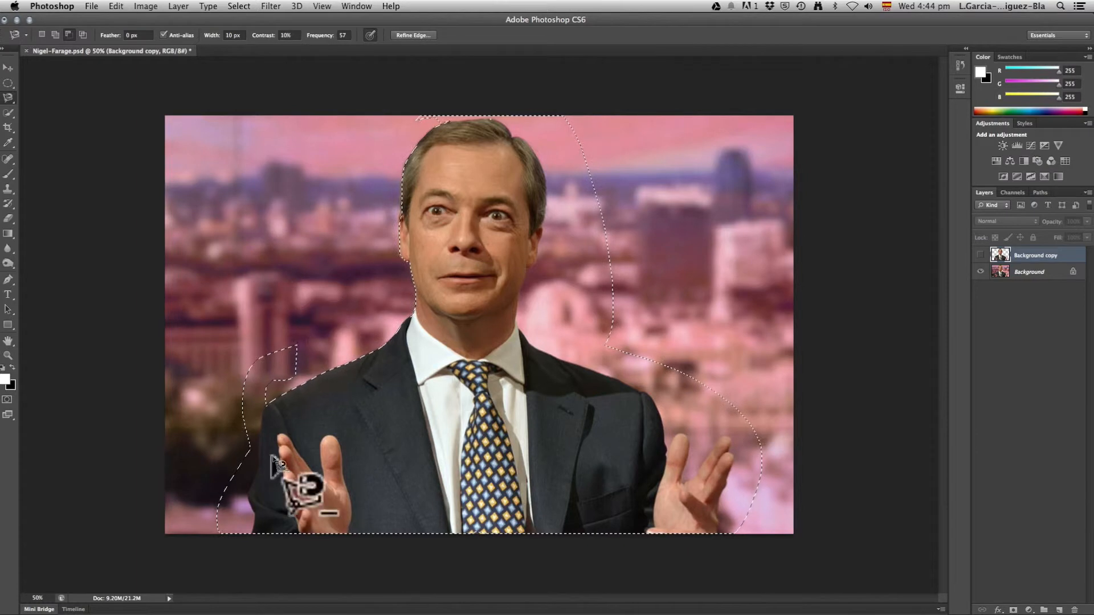
pyautogui.click(252, 534)
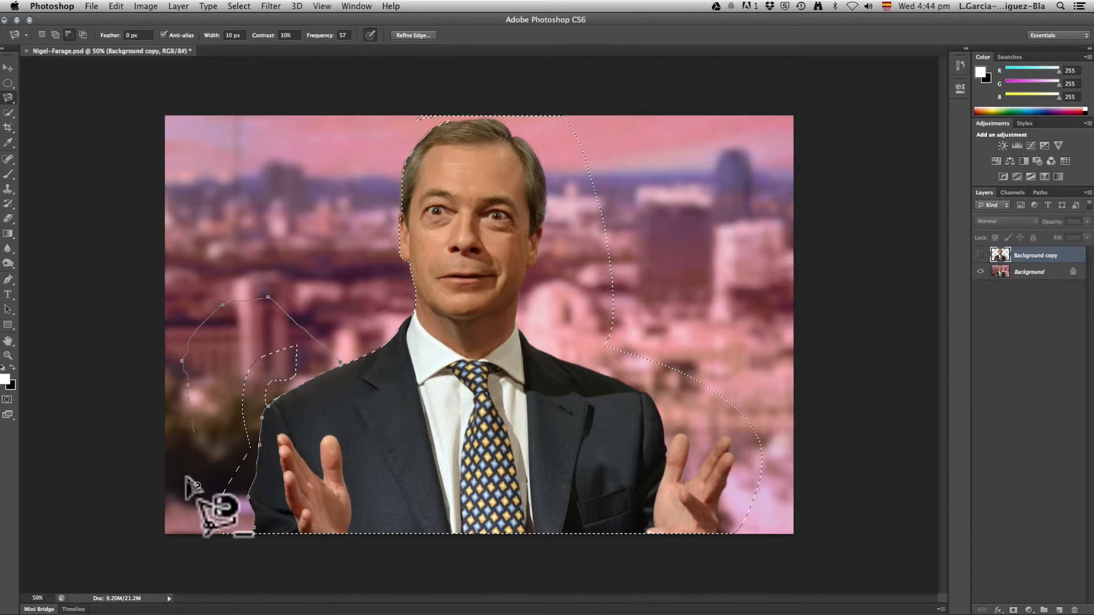
pyautogui.click(253, 532)
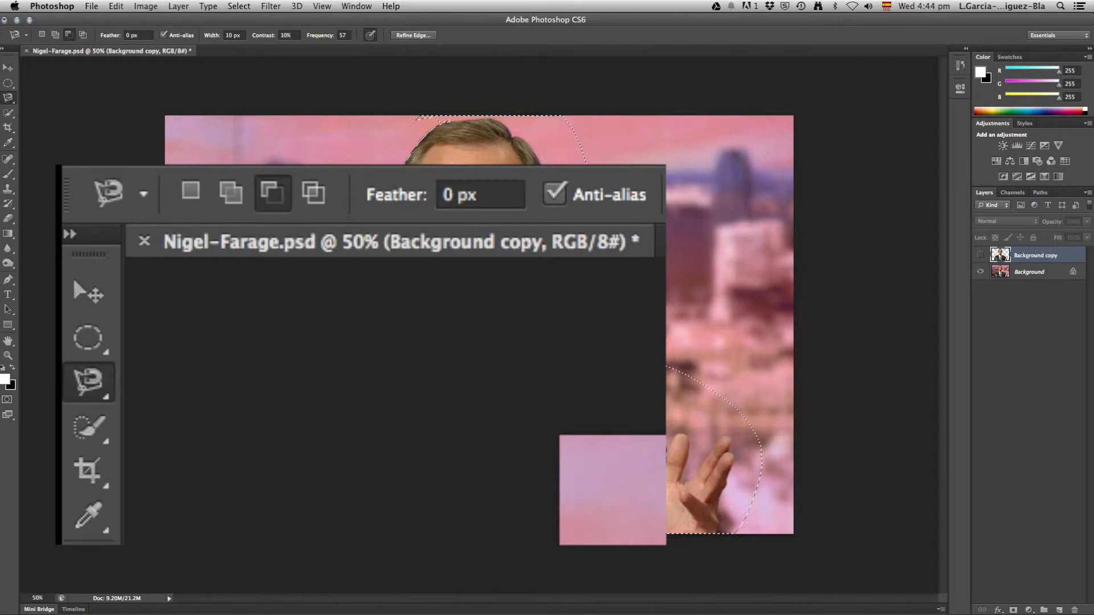
# Remove the remaining background right of the man from the selection using the Quick Selection tool with a 25 px brush.
pyautogui.click(9, 112)
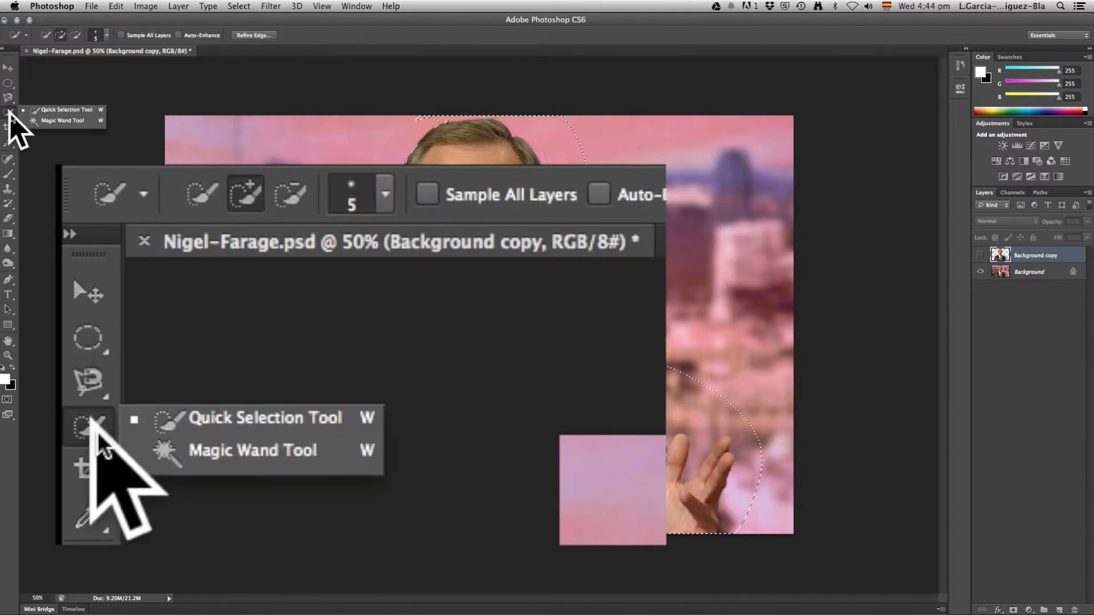
pyautogui.click(63, 110)
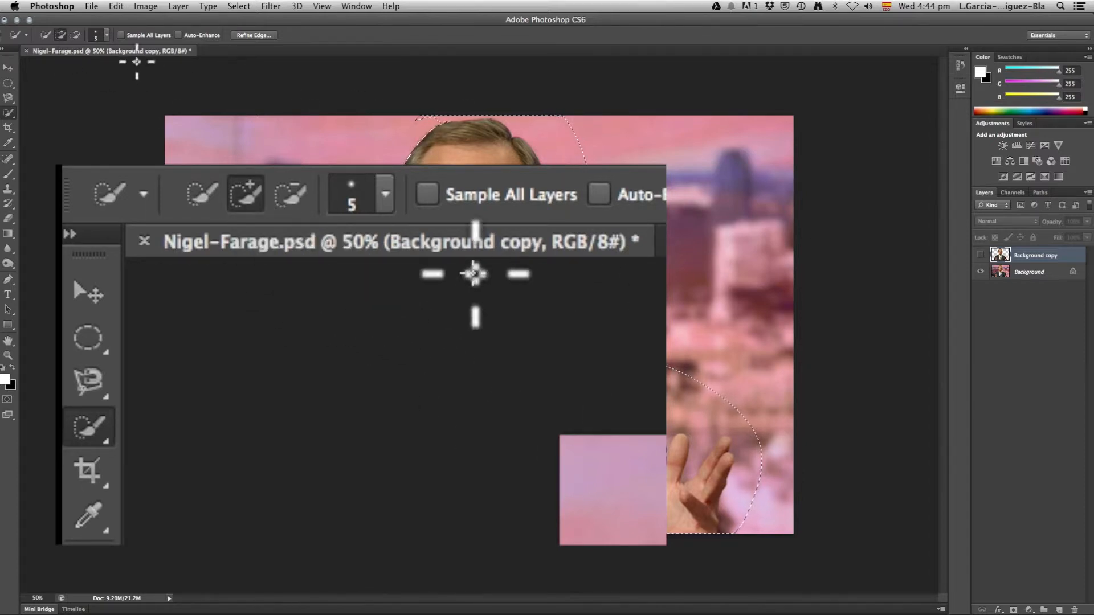
pyautogui.click(106, 35)
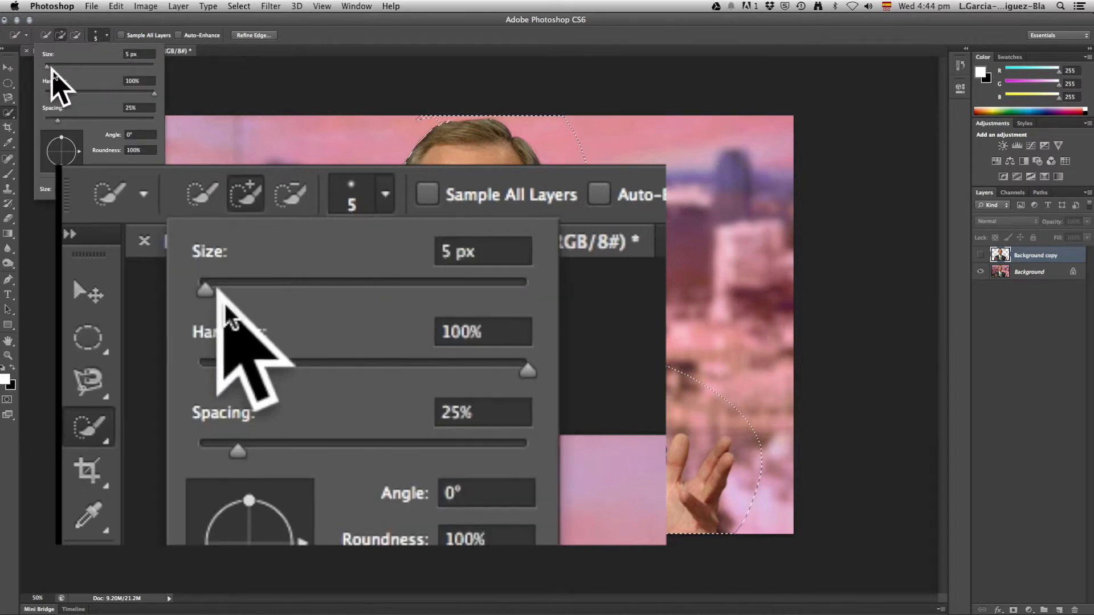
pyautogui.moveTo(50, 67); pyautogui.dragTo(60, 69)
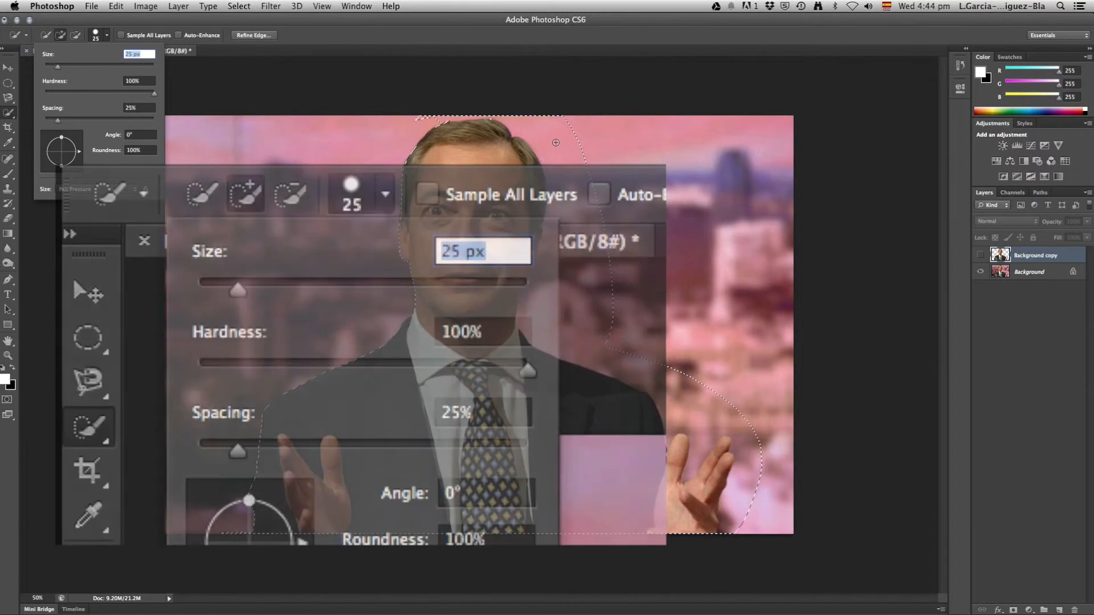
pyautogui.click(552, 139)
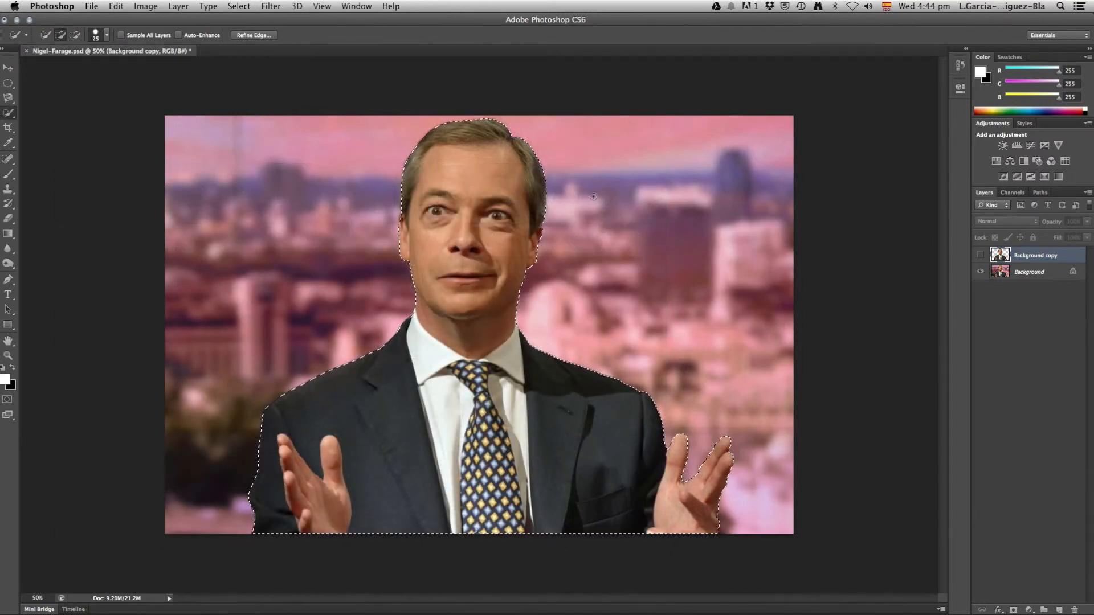
pyautogui.press('super+z')
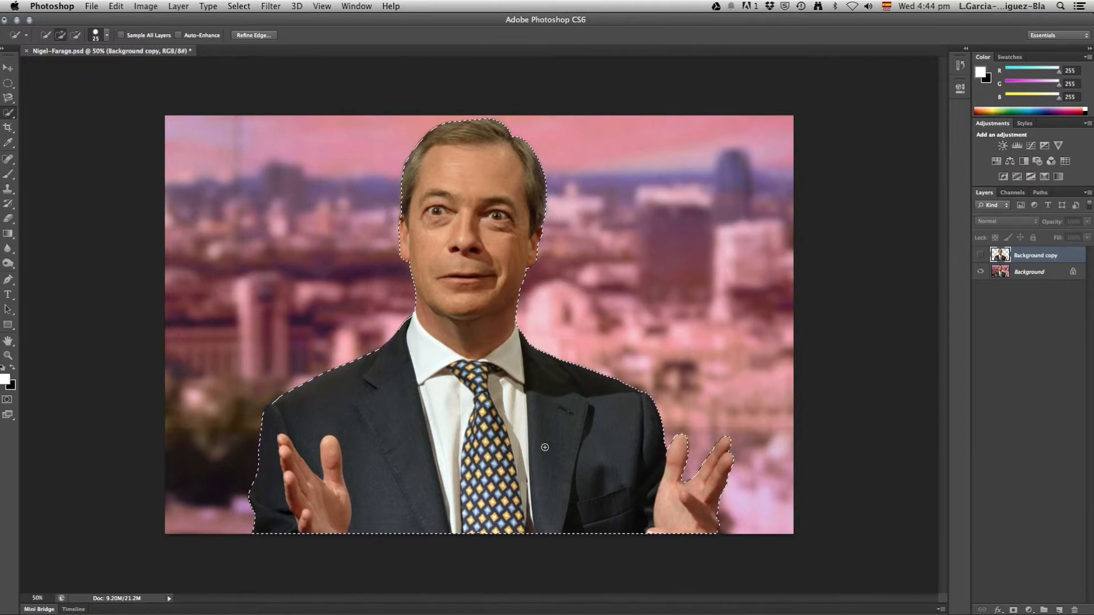
# Examine the selection edge up close around the right-hand raised hand and the man's head.
pyautogui.press('z')
pyautogui.click(692, 465)
pyautogui.click(705, 465)
pyautogui.click(708, 464)
pyautogui.press('h')
pyautogui.moveTo(652, 443); pyautogui.dragTo(501, 205)
pyautogui.press('z')
pyautogui.keyDown('alt'); pyautogui.click(422, 255); pyautogui.keyUp('alt')
pyautogui.keyDown('alt'); pyautogui.click(421, 254); pyautogui.keyUp('alt')
pyautogui.press('h')
pyautogui.moveTo(344, 244); pyautogui.dragTo(538, 254)
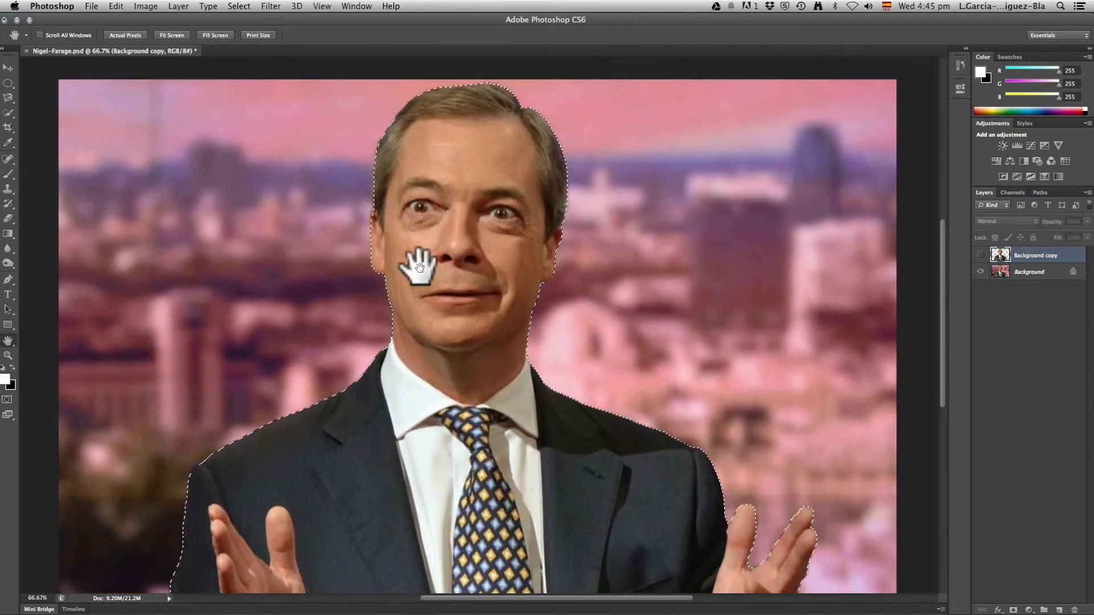
# Add the missing upper edge of the man's left-hand ear to the selection with the Lasso tool.
pyautogui.press('z')
pyautogui.click(369, 234)
pyautogui.click(369, 241)
pyautogui.click(371, 241)
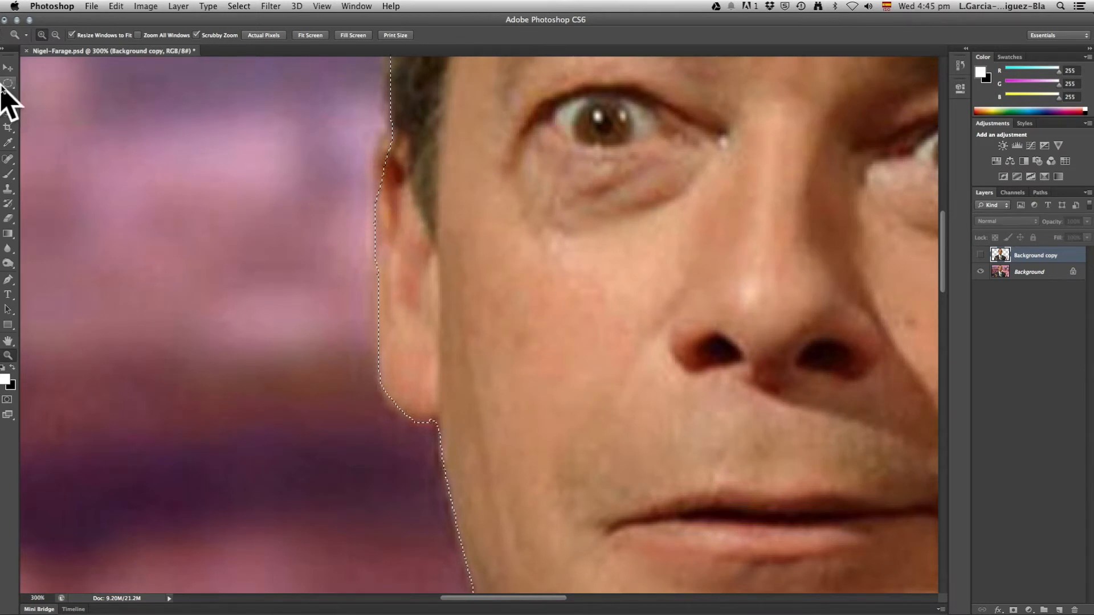
pyautogui.click(8, 68)
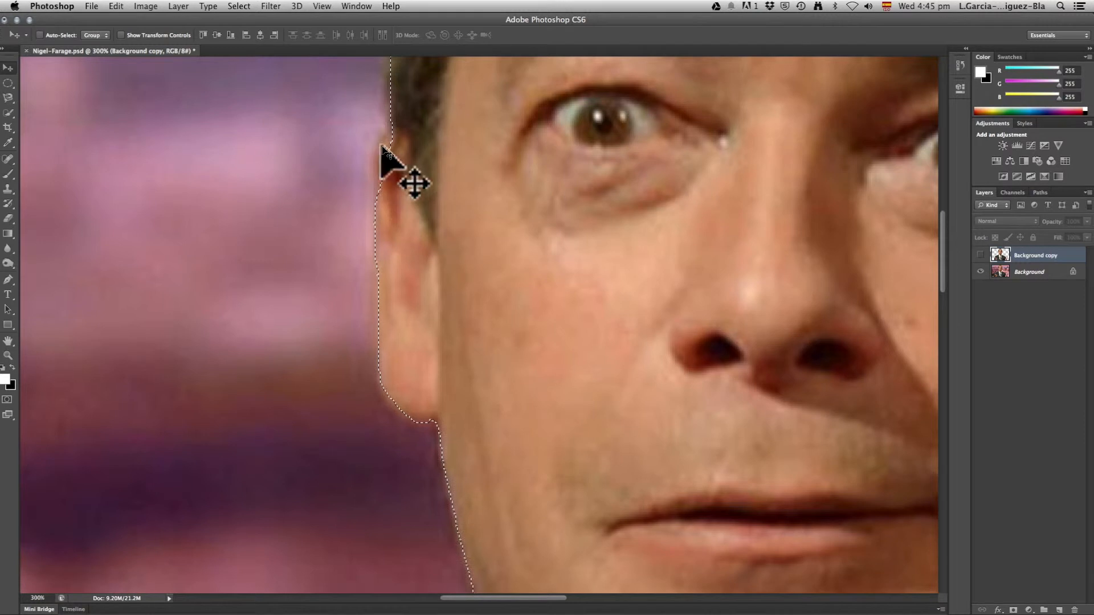
pyautogui.click(8, 97)
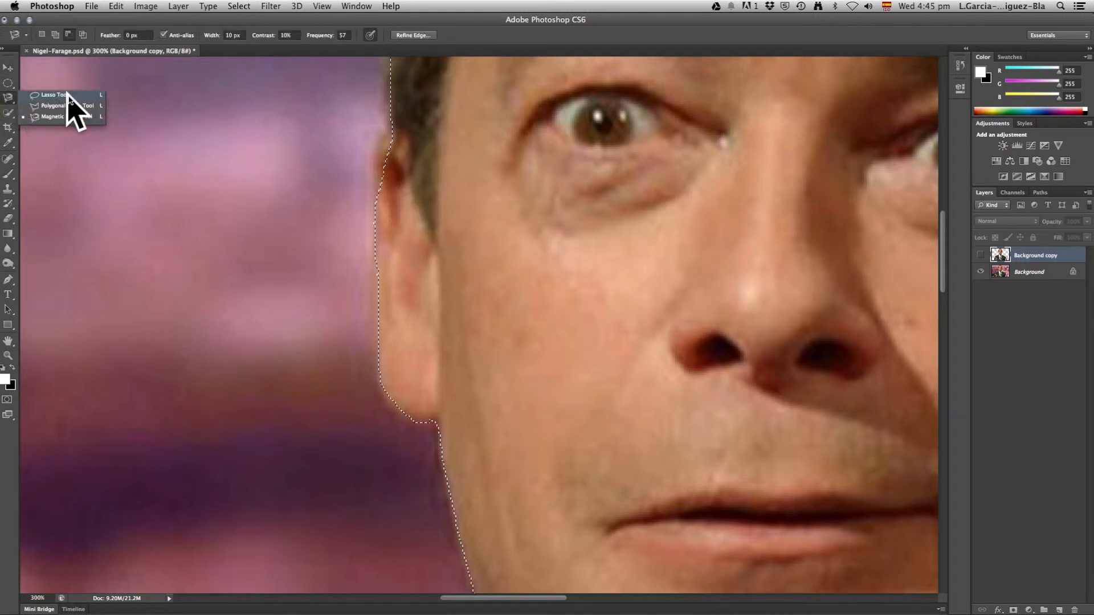
pyautogui.click(54, 95)
pyautogui.click(55, 35)
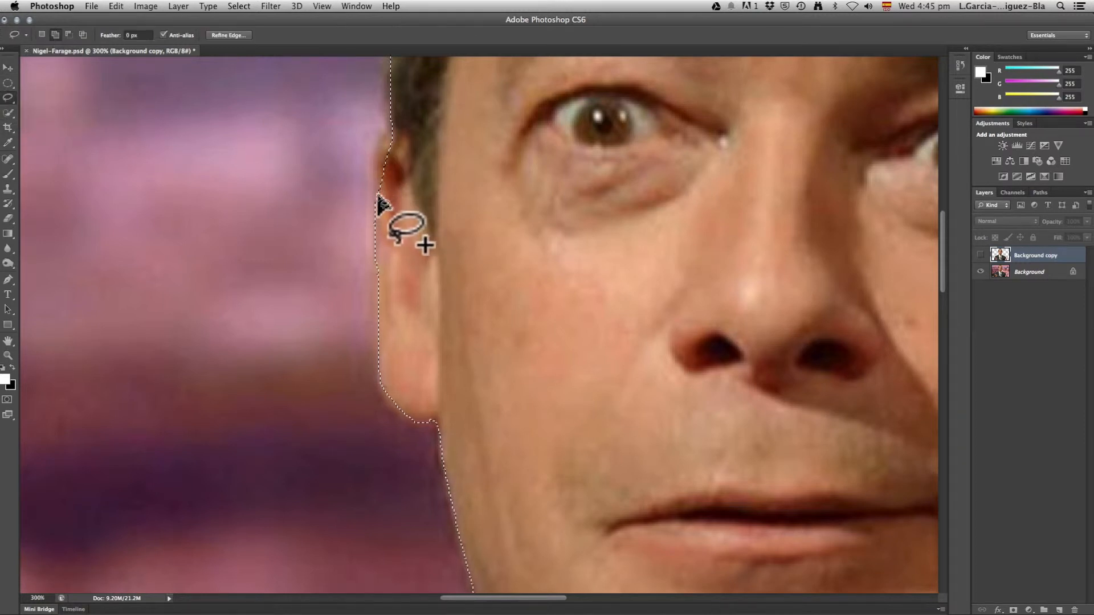
pyautogui.moveTo(375, 163)
pyautogui.mouseDown()
pyautogui.moveTo(389, 130)
pyautogui.moveTo(407, 130)
pyautogui.moveTo(424, 155)
pyautogui.moveTo(403, 220)
pyautogui.moveTo(380, 220)
pyautogui.moveTo(376, 168)
pyautogui.mouseUp()
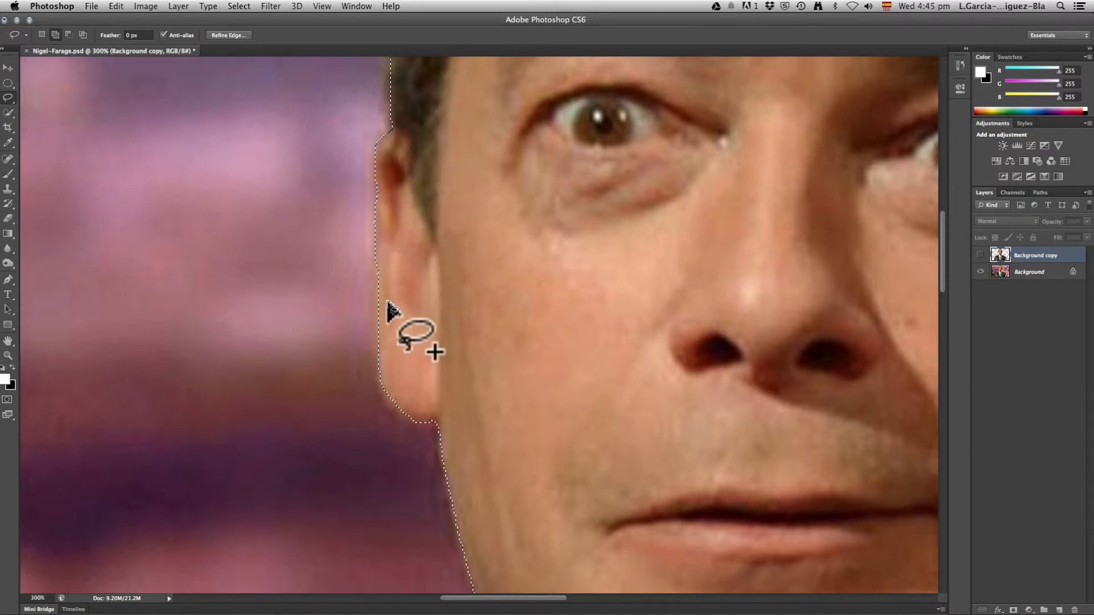
# Open the Refine Edge settings for the man's selection with the Quick Selection tool active.
pyautogui.press('z')
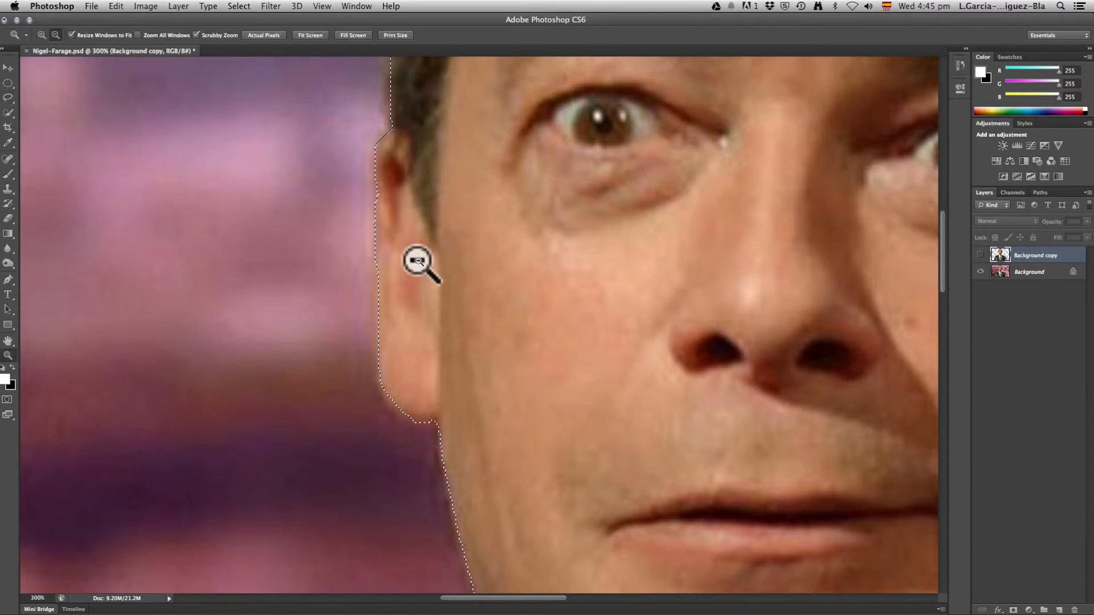
pyautogui.keyDown('alt'); pyautogui.click(439, 270); pyautogui.keyUp('alt')
pyautogui.keyDown('alt'); pyautogui.click(460, 282); pyautogui.keyUp('alt')
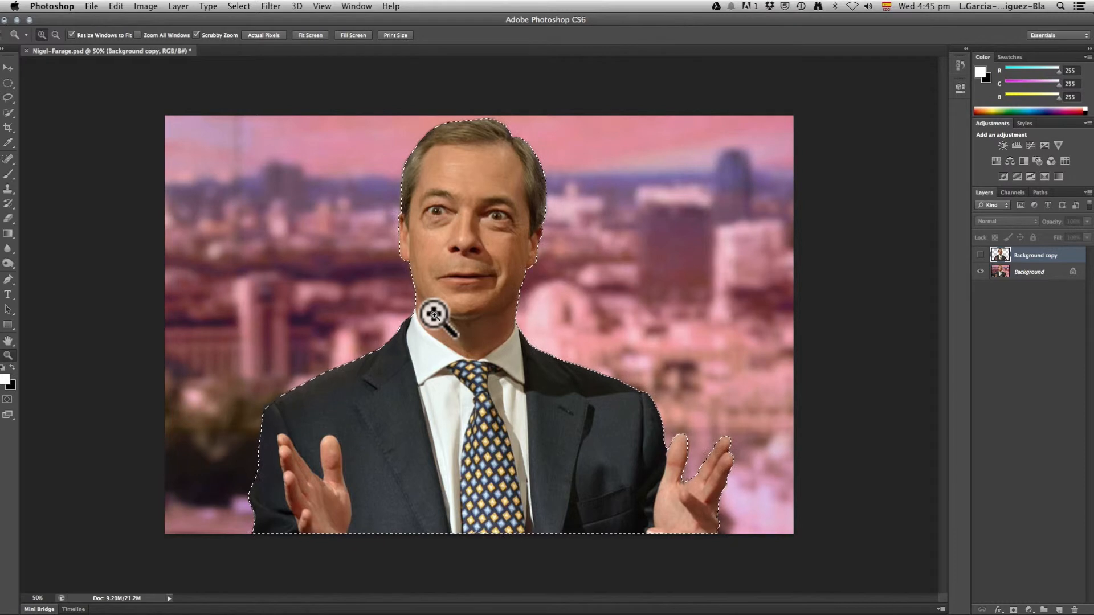
pyautogui.press('h')
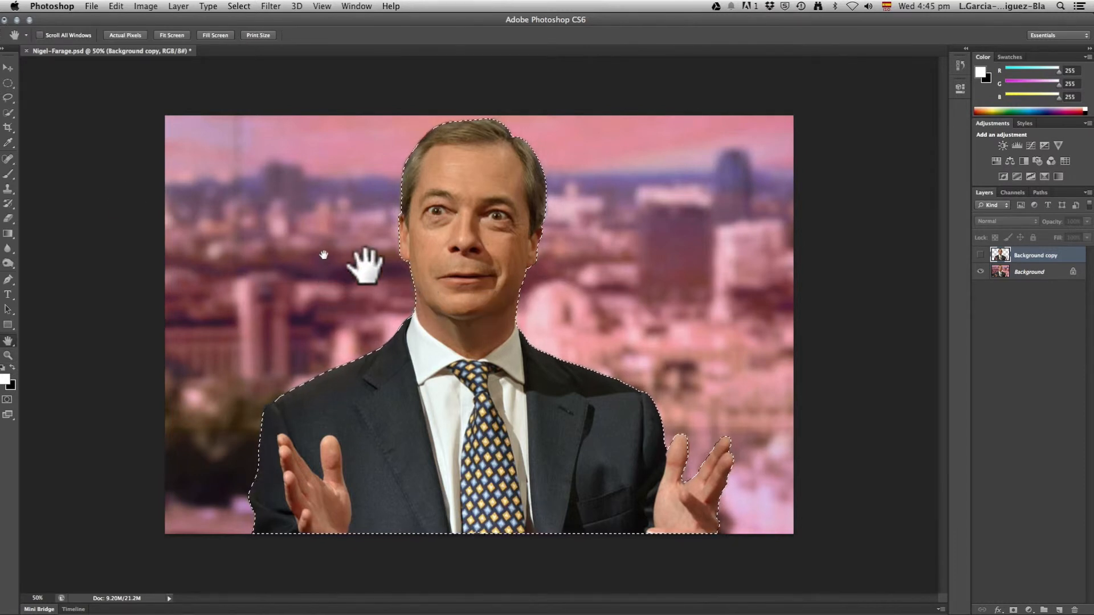
pyautogui.click(6, 112)
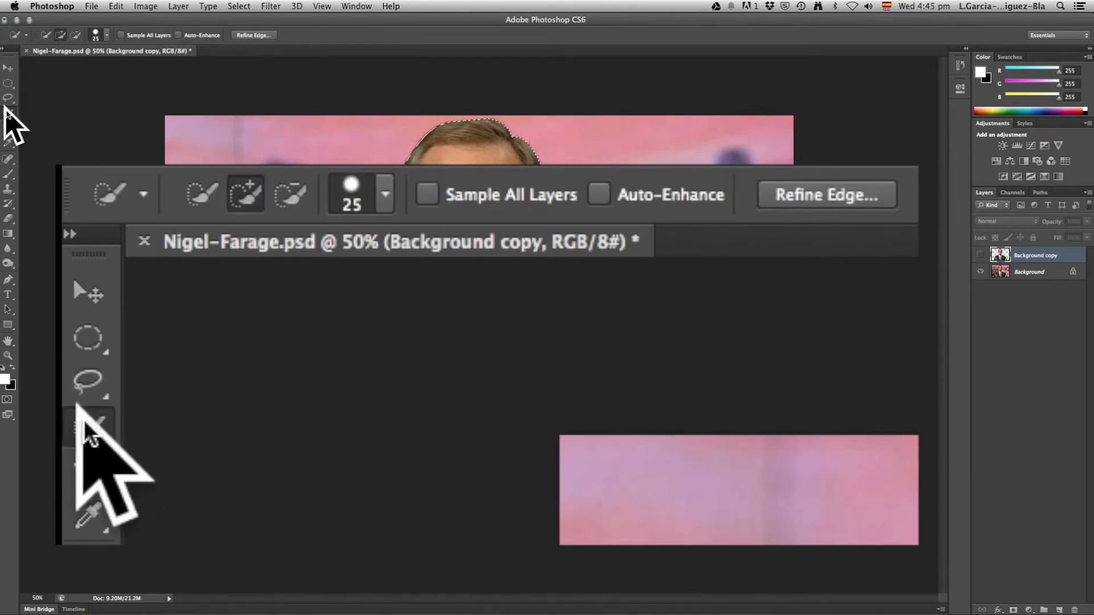
pyautogui.click(240, 36)
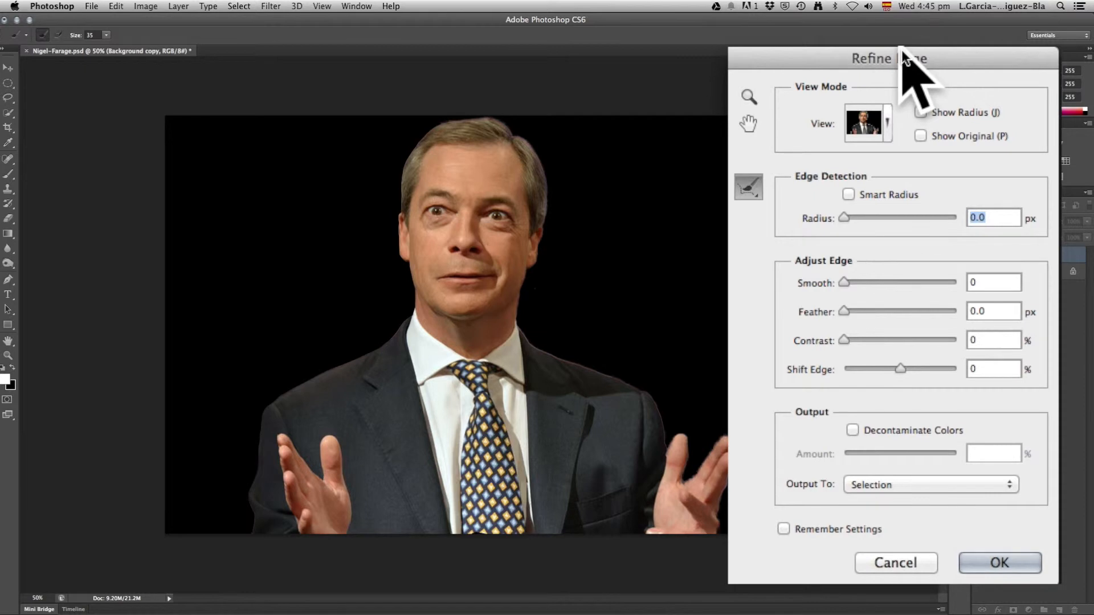
# Preview the selection in the Overlay, Marching Ants and On Black view modes, and set the view to On White.
pyautogui.click(868, 121)
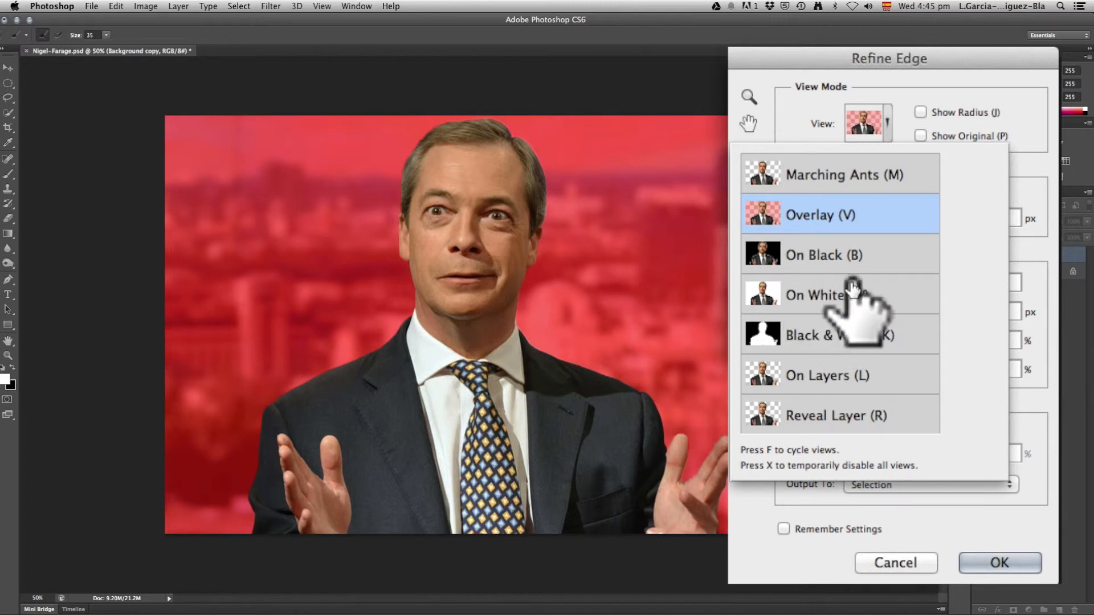
pyautogui.click(837, 185)
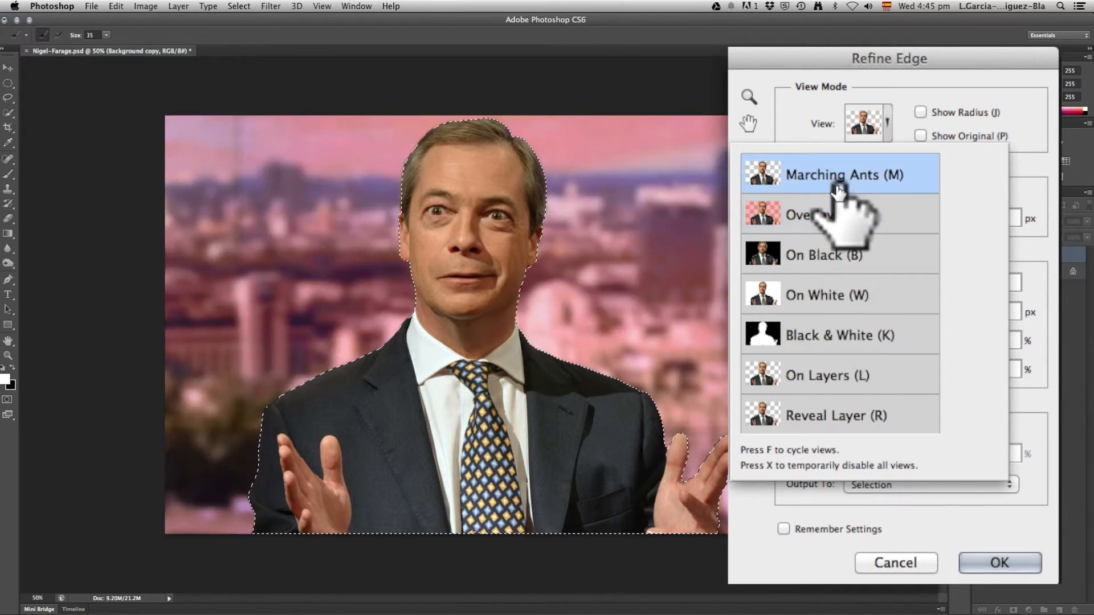
pyautogui.click(826, 264)
pyautogui.click(807, 299)
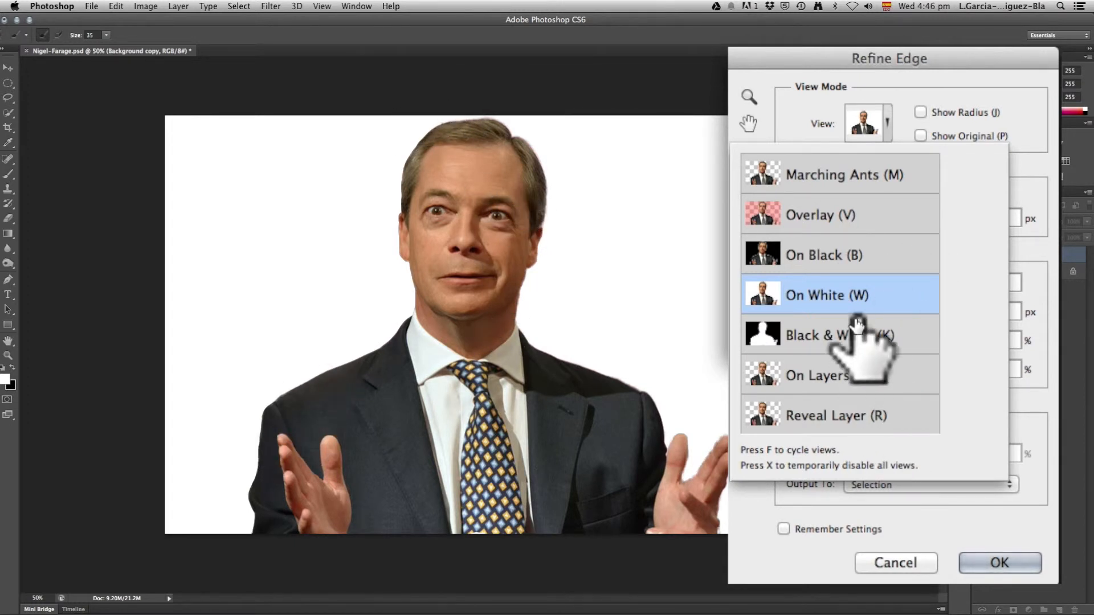
pyautogui.click(916, 65)
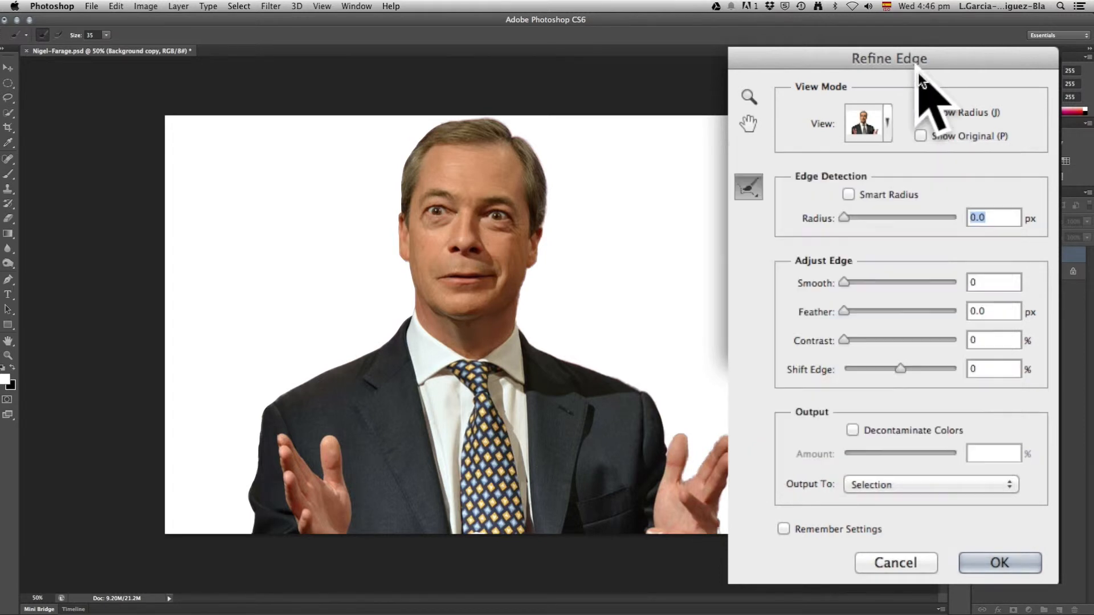
# Try Smart Radius edge detection with a radius of 75.7 px and 111.8 px, and reset both settings.
pyautogui.click(851, 195)
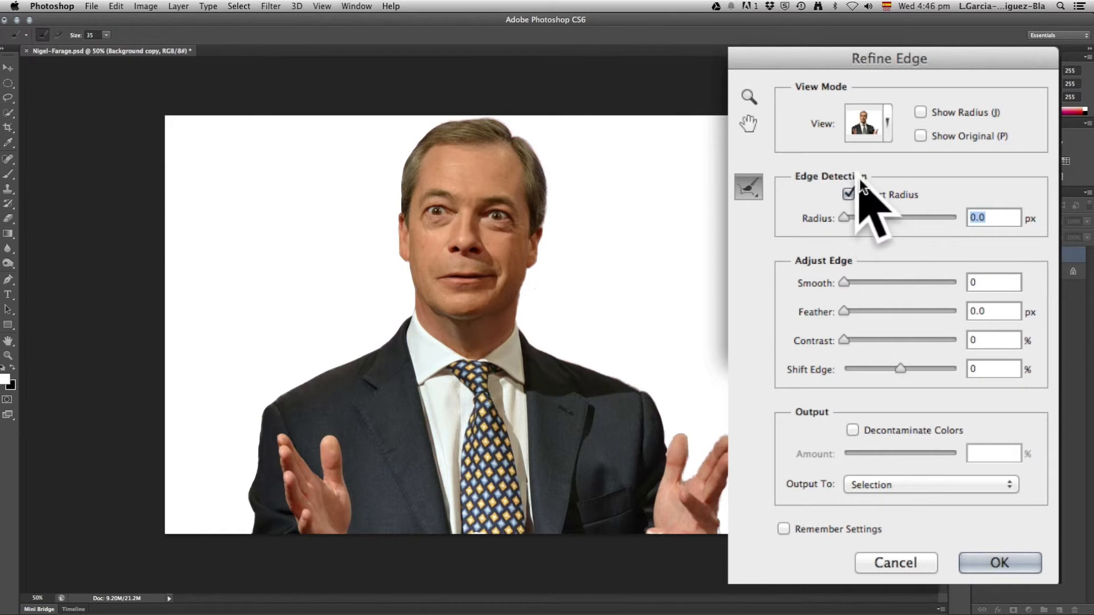
pyautogui.moveTo(843, 217); pyautogui.dragTo(923, 220)
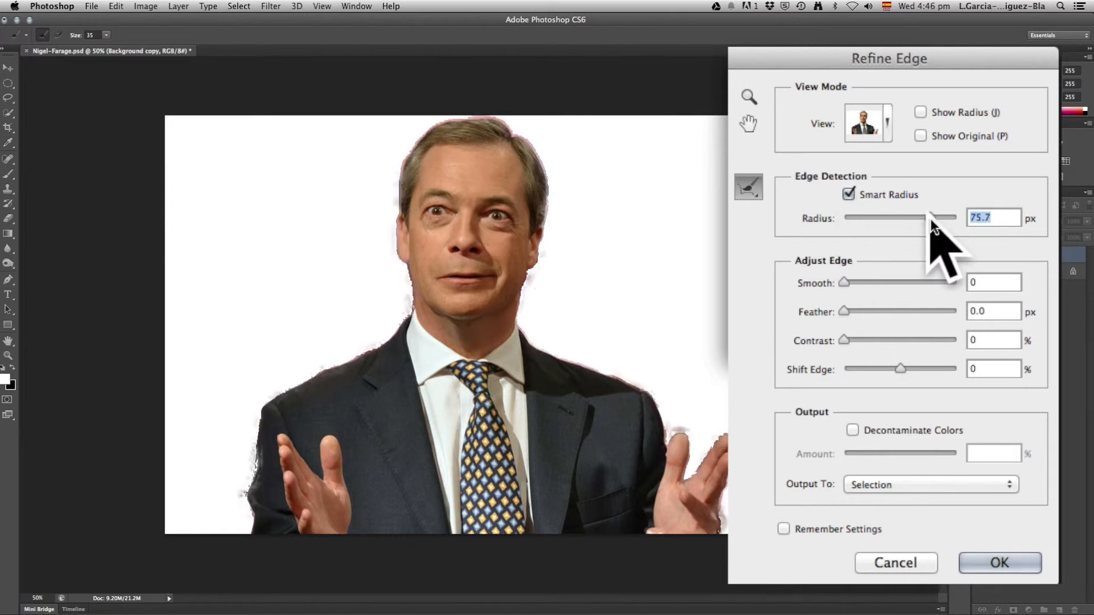
pyautogui.moveTo(931, 218); pyautogui.dragTo(946, 218)
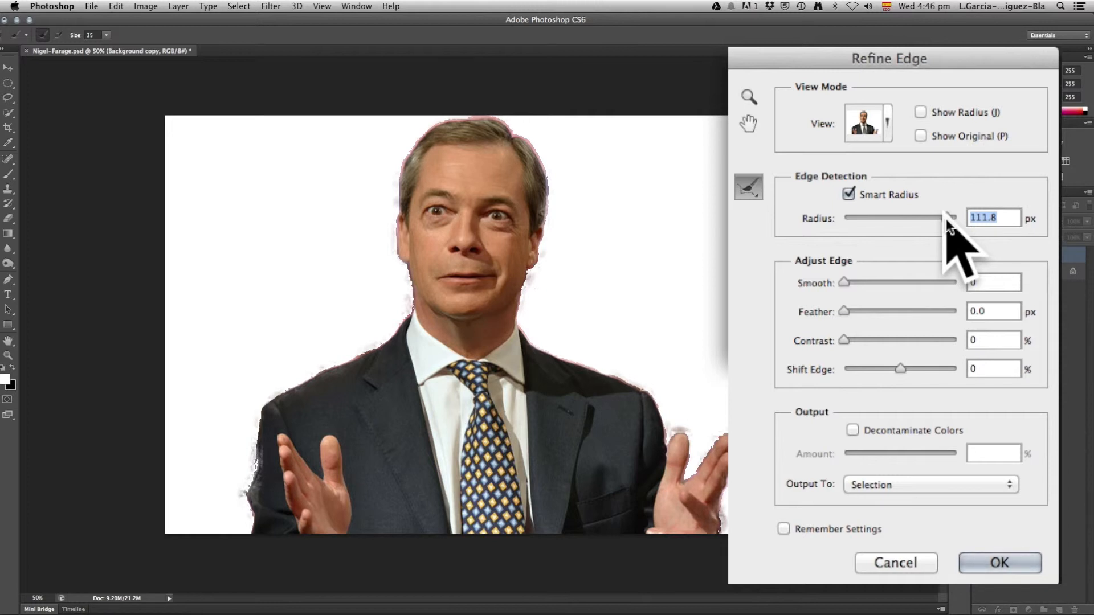
pyautogui.moveTo(944, 221); pyautogui.dragTo(807, 223)
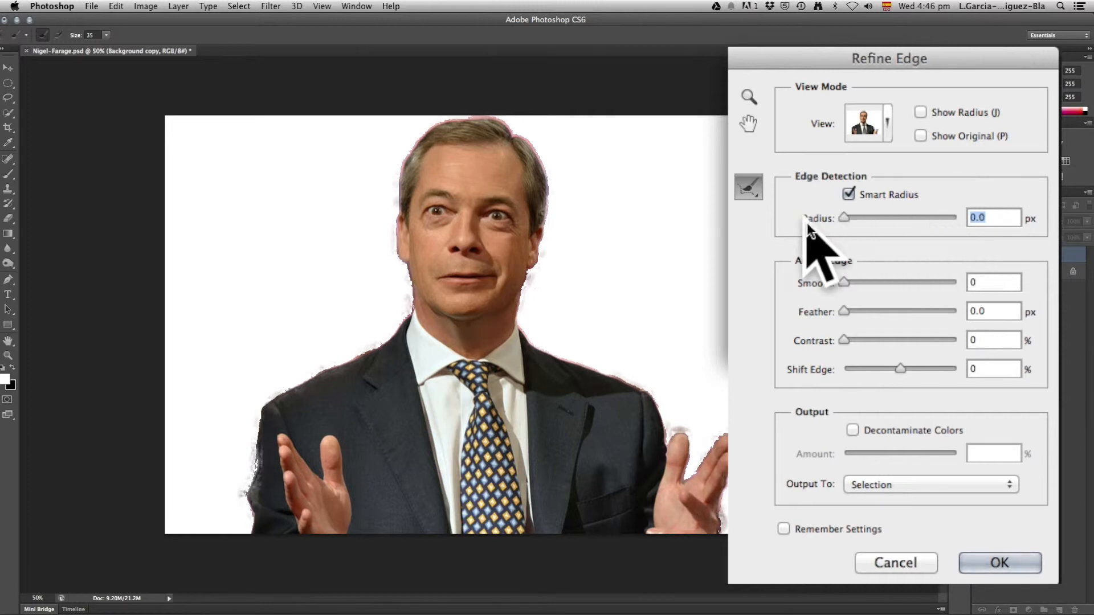
pyautogui.click(847, 195)
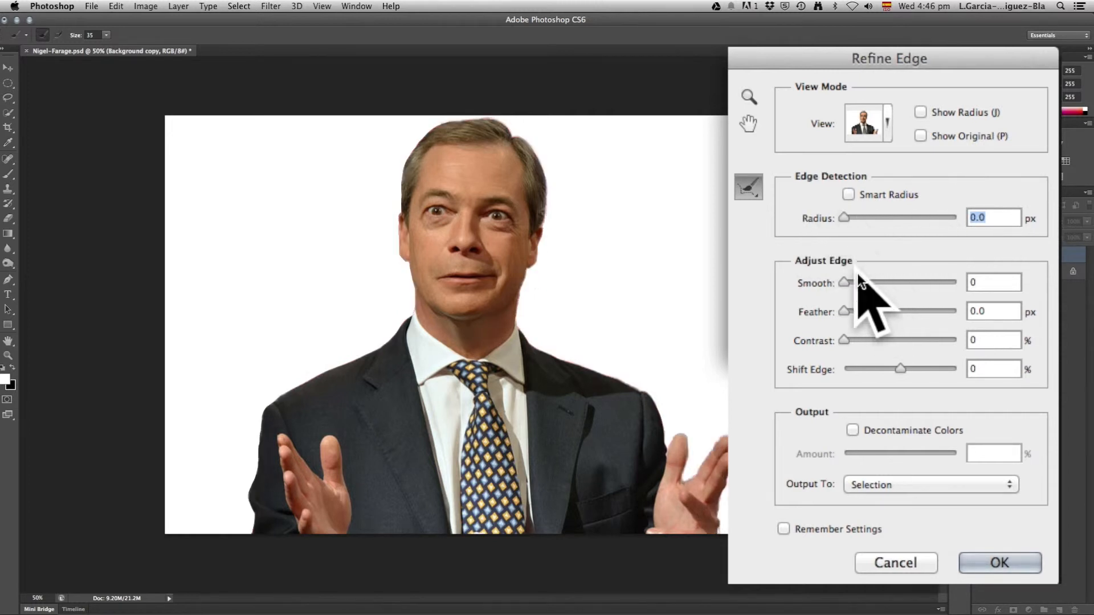
# Smooth the selection edge of the man by setting Smooth to 39.
pyautogui.moveTo(897, 62); pyautogui.dragTo(864, 45)
pyautogui.moveTo(812, 272); pyautogui.dragTo(835, 266)
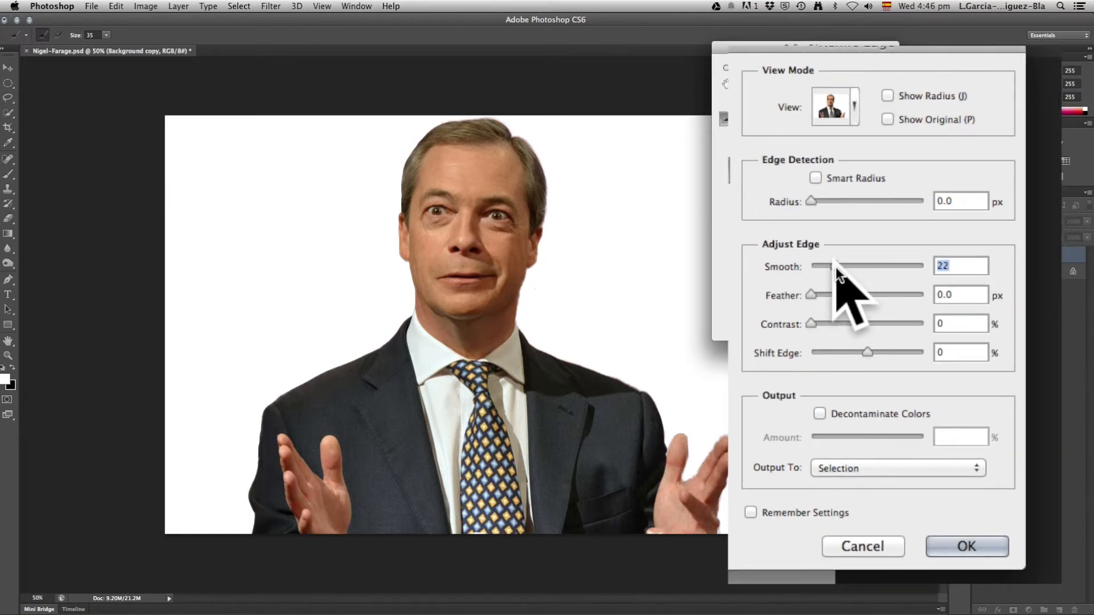
pyautogui.moveTo(836, 267); pyautogui.dragTo(856, 266)
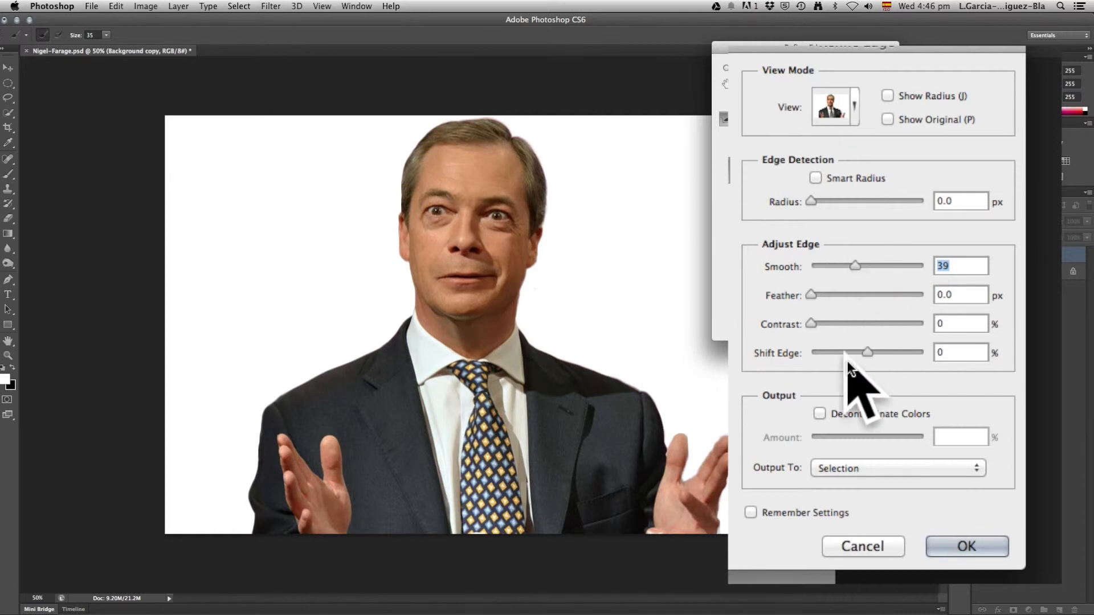
# Set the edge Contrast to 21 %, try Shift Edge at its maximum, reset it to 0 % and apply the refinement.
pyautogui.moveTo(811, 294); pyautogui.dragTo(883, 325)
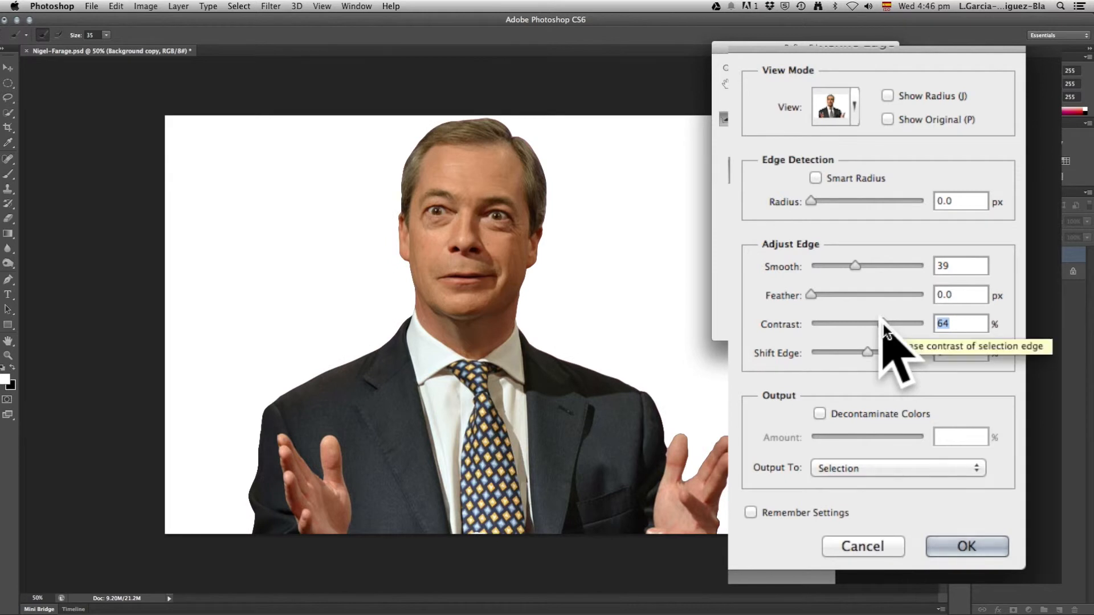
pyautogui.moveTo(883, 323); pyautogui.dragTo(785, 327)
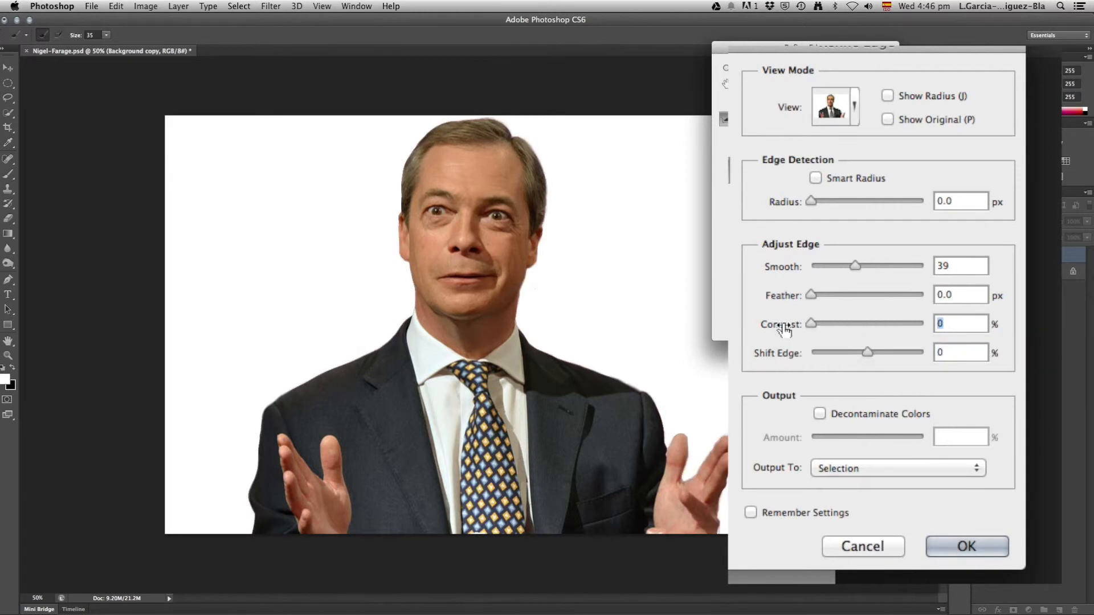
pyautogui.moveTo(815, 324); pyautogui.dragTo(856, 323)
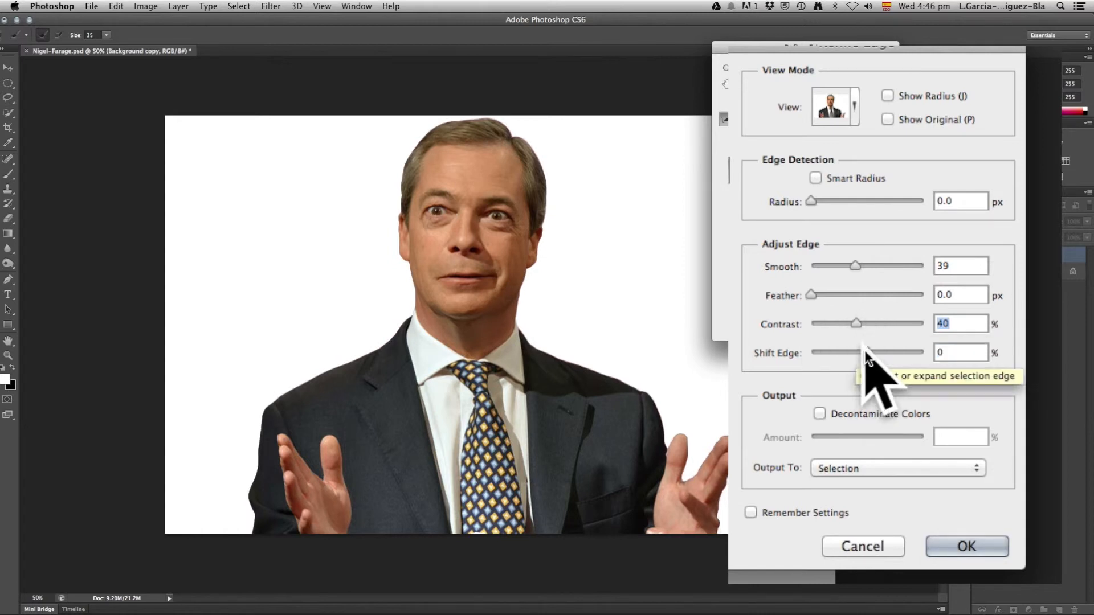
pyautogui.moveTo(856, 324); pyautogui.dragTo(938, 343)
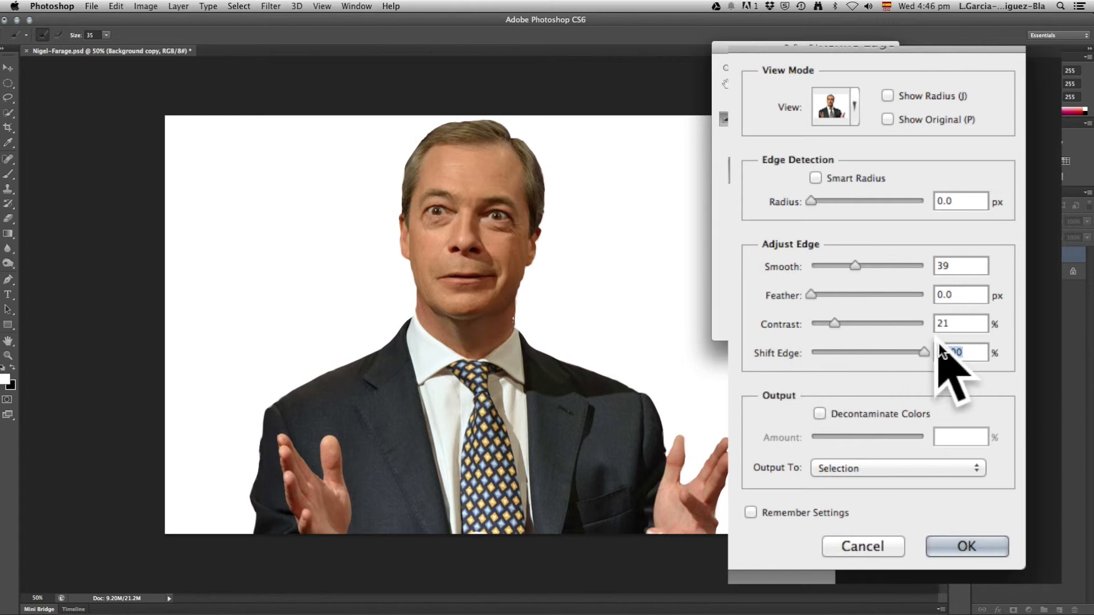
pyautogui.write('0')
pyautogui.press('Return')
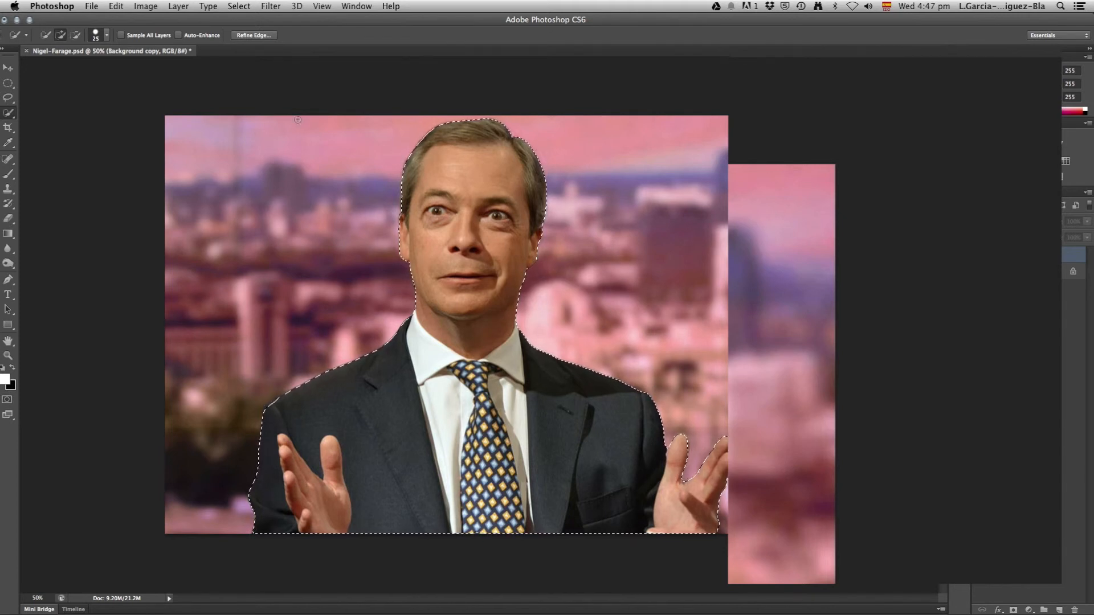
# Refine the selection edge again with Decontaminate Colors at 100 % and output the result to a new layer.
pyautogui.click(254, 35)
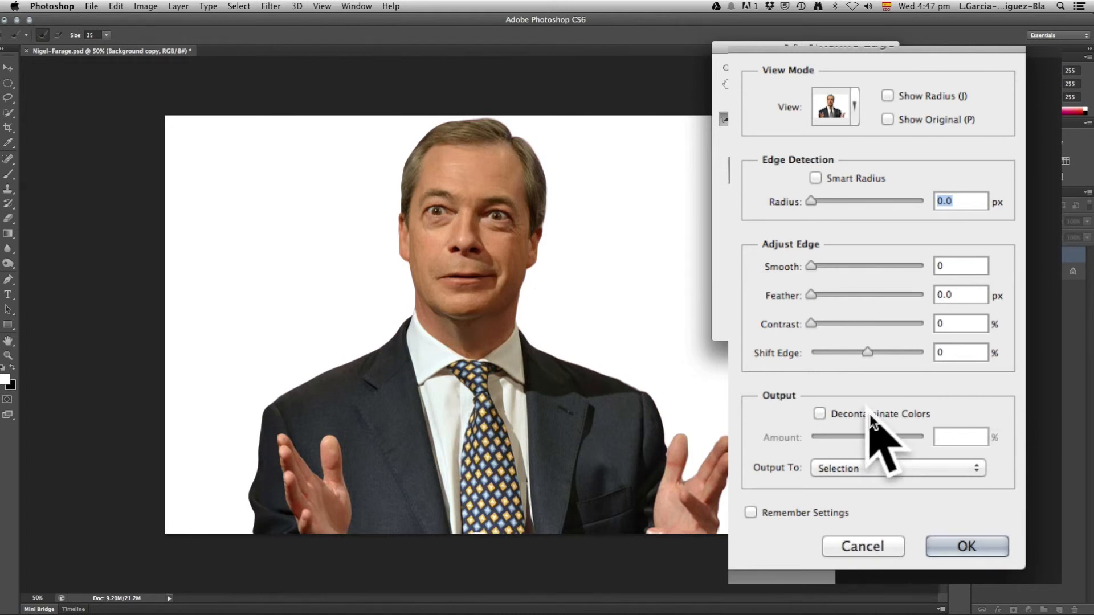
pyautogui.click(820, 414)
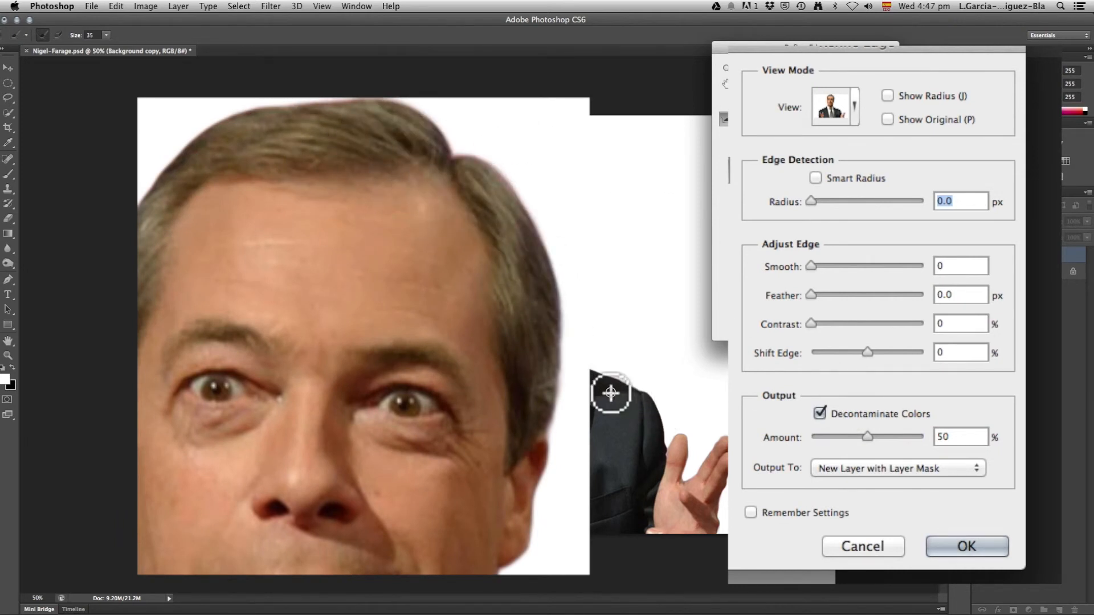
pyautogui.moveTo(870, 437); pyautogui.dragTo(929, 437)
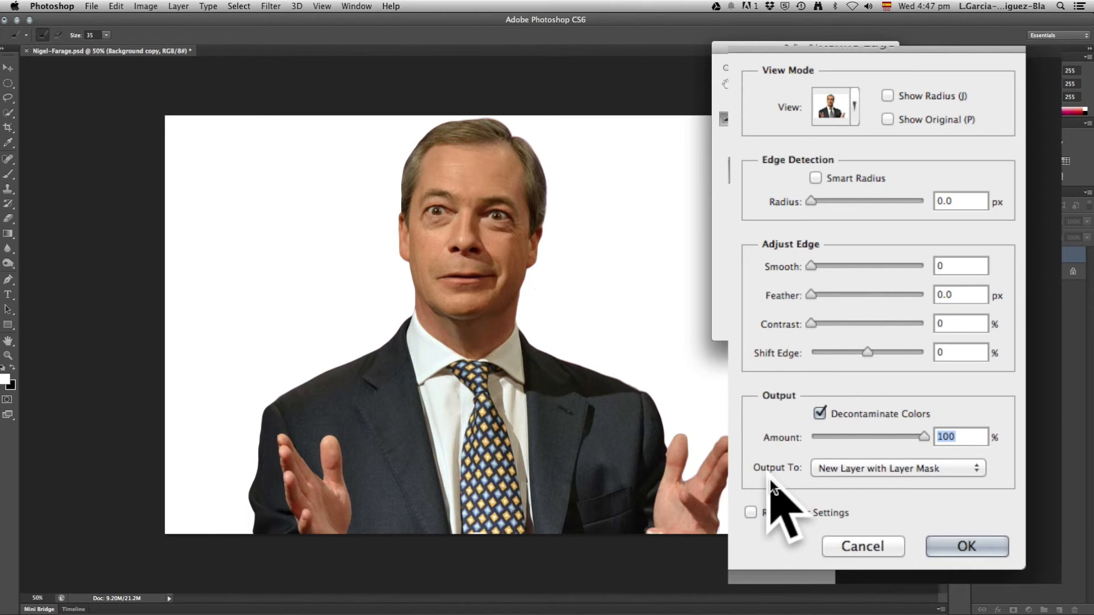
pyautogui.click(849, 469)
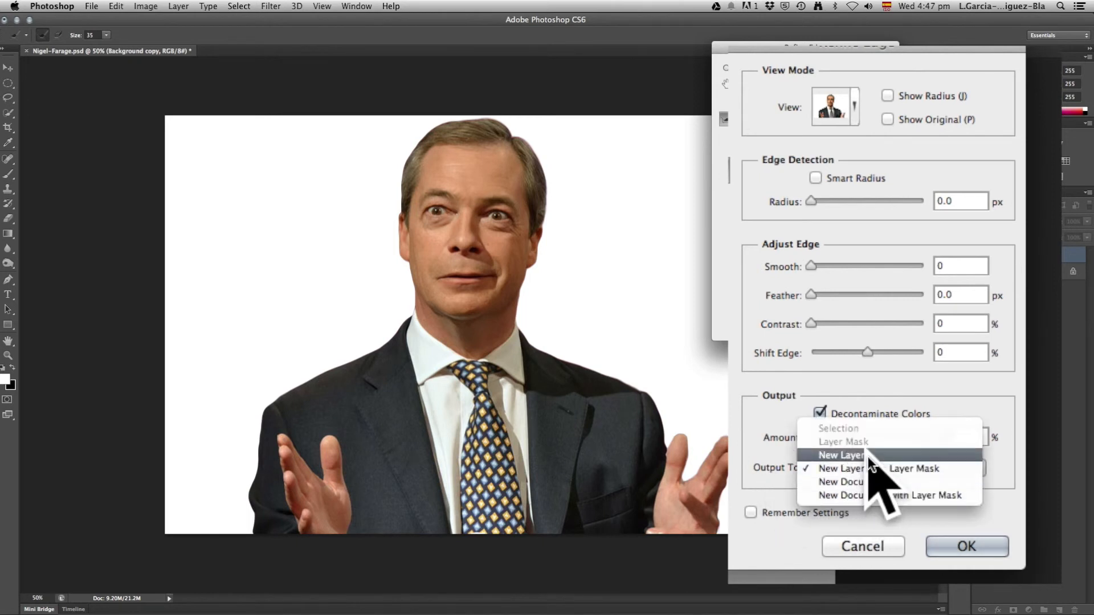
pyautogui.click(867, 455)
pyautogui.click(983, 549)
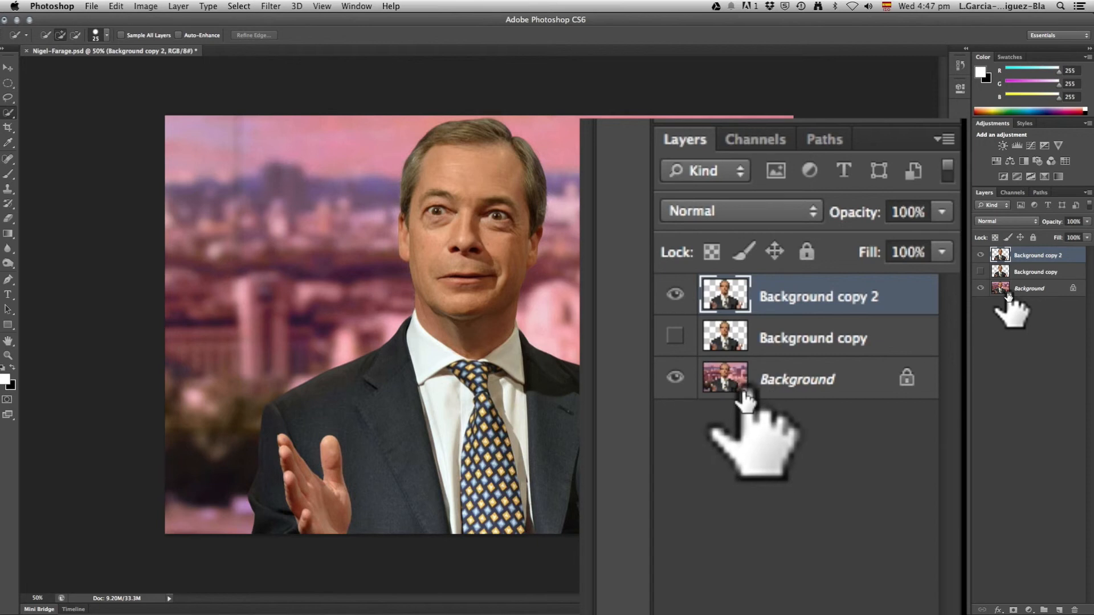
# Hide the Background layer and compare the two cutout layers, keeping only Background copy 2 visible.
pyautogui.click(980, 288)
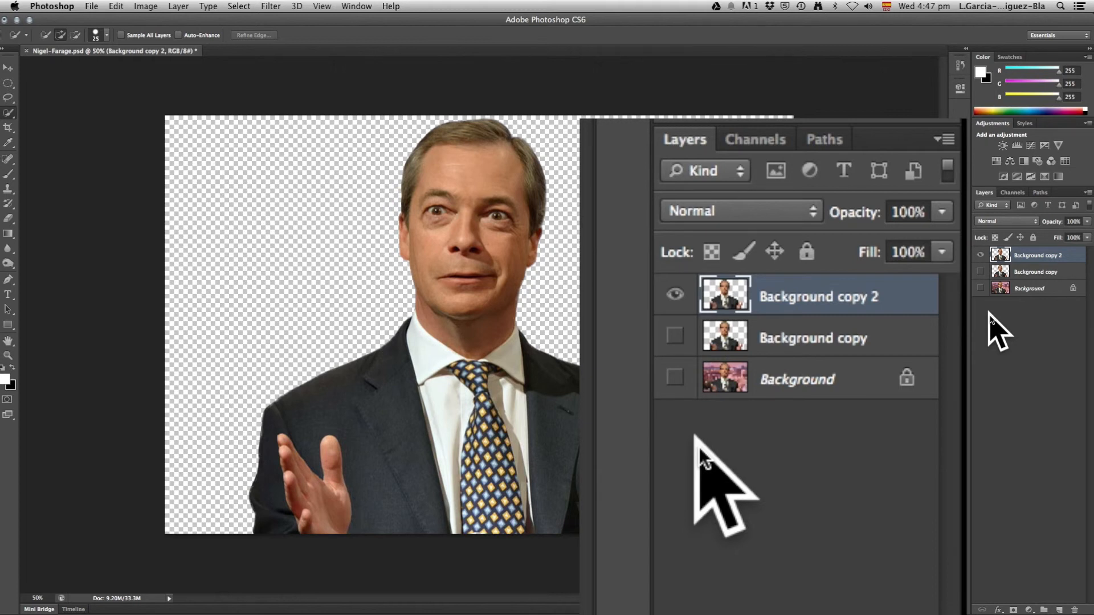
pyautogui.click(980, 255)
pyautogui.click(981, 272)
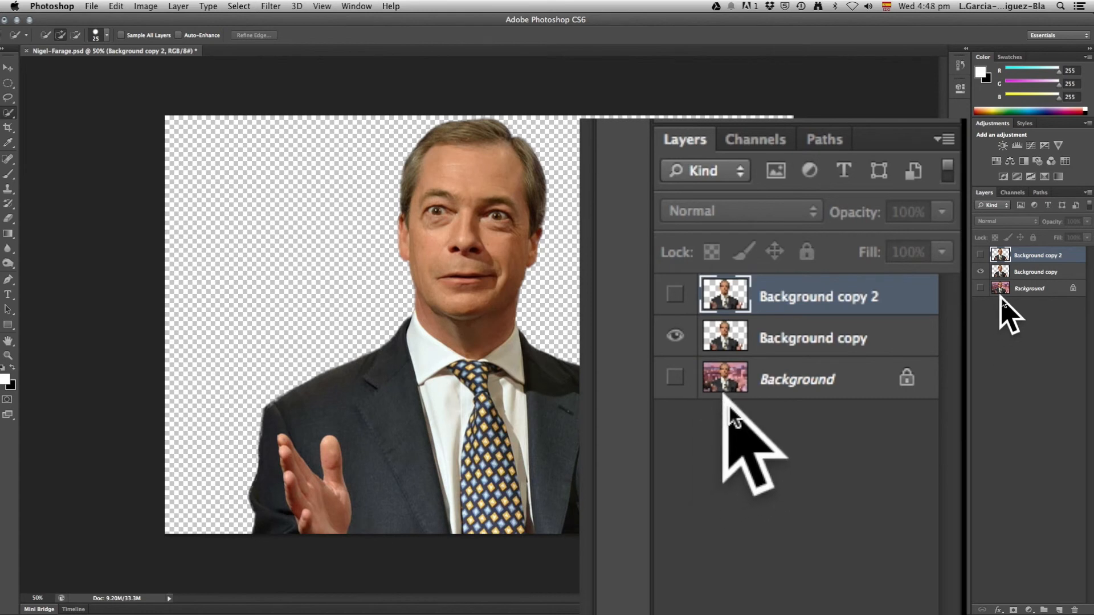
pyautogui.click(979, 255)
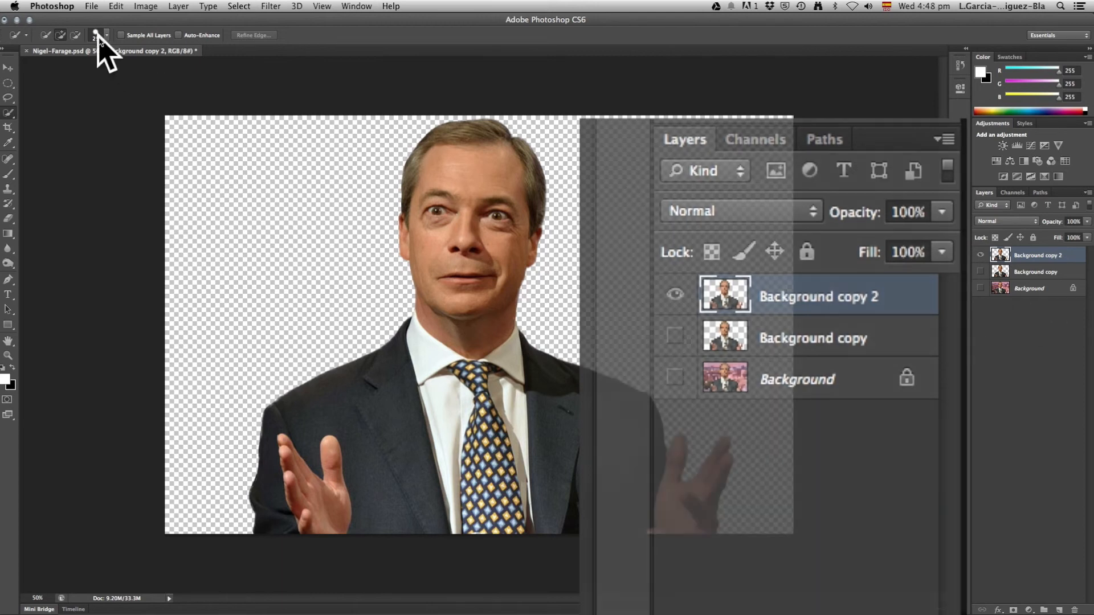
# Save the layered document as Nigel-Farage2.psd in the INDESIGN folder with Maximize Compatibility on.
pyautogui.click(93, 7)
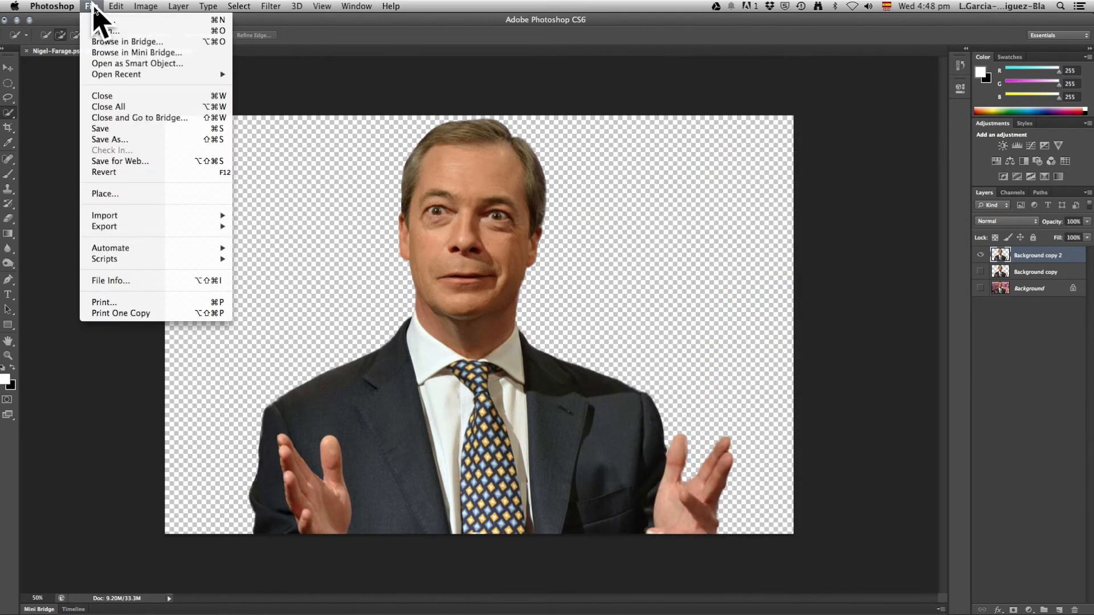
pyautogui.click(122, 137)
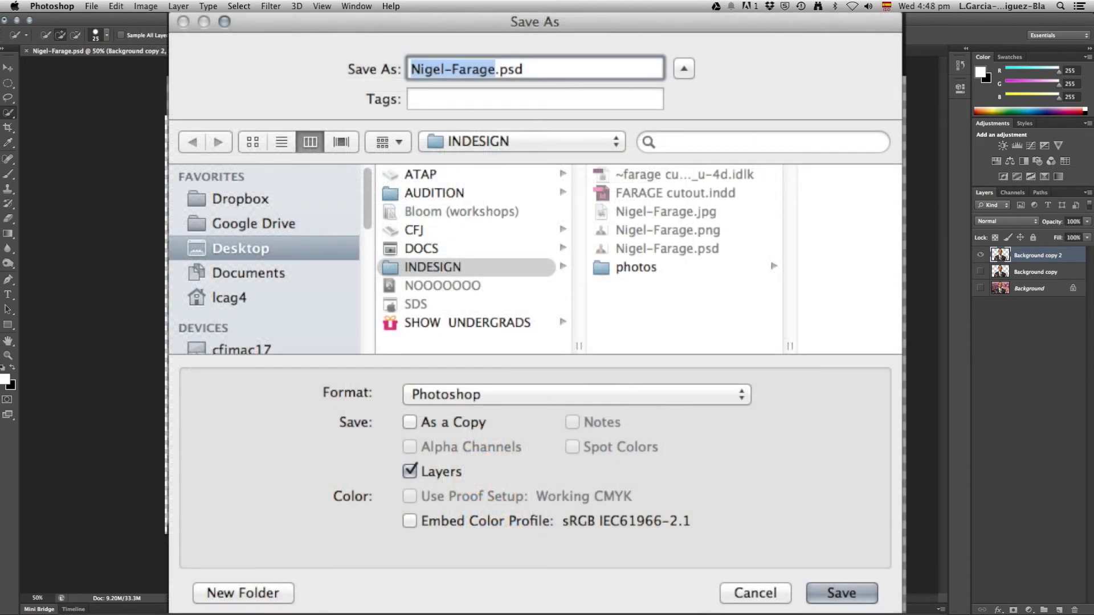
pyautogui.click(494, 69)
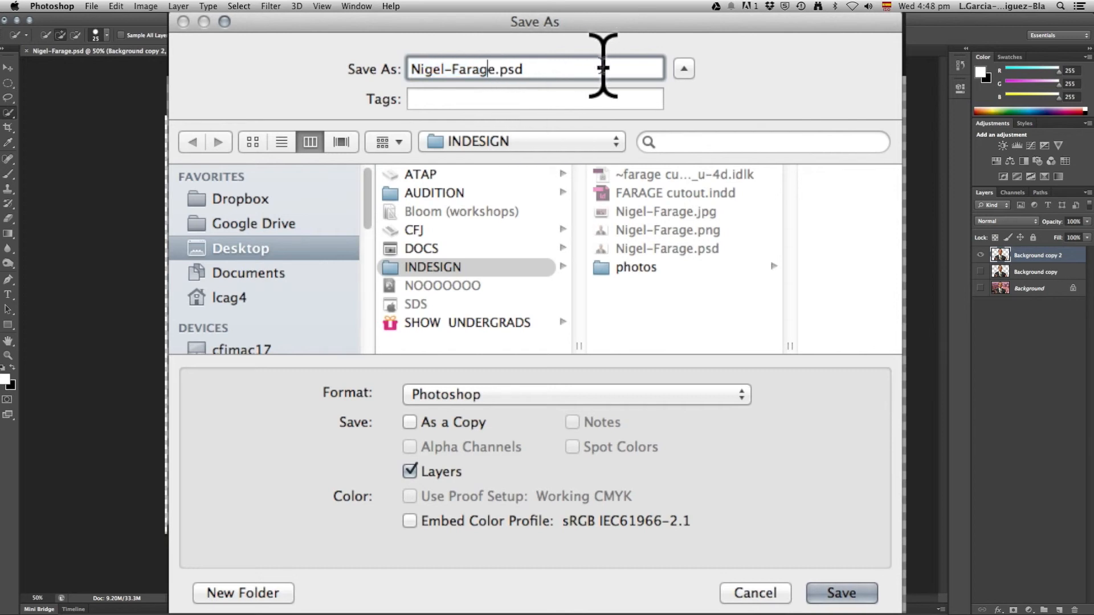
pyautogui.press('Right')
pyautogui.write('2')
pyautogui.press('Return')
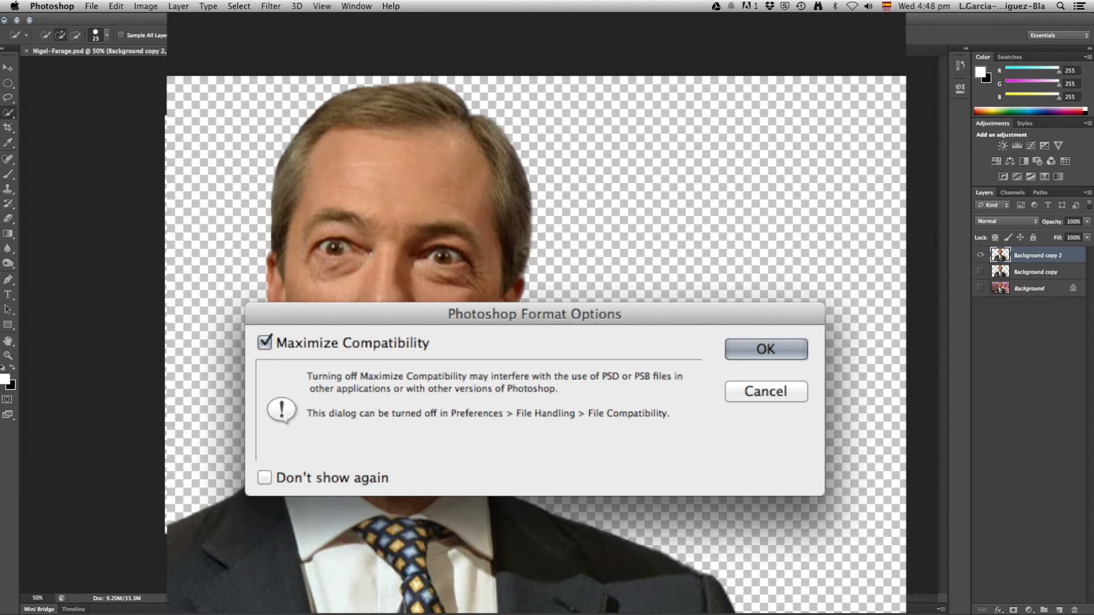
pyautogui.press('Return')
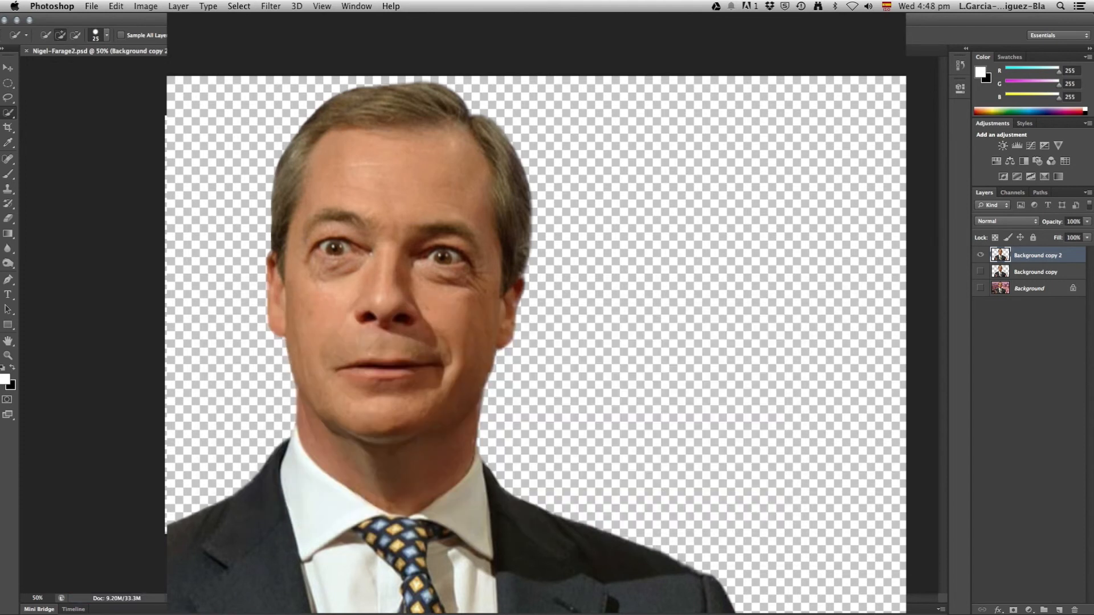
# Save a PNG copy of the cutout as Nigel-Farage2.png with Smallest / Slow compression and no interlacing.
pyautogui.click(91, 7)
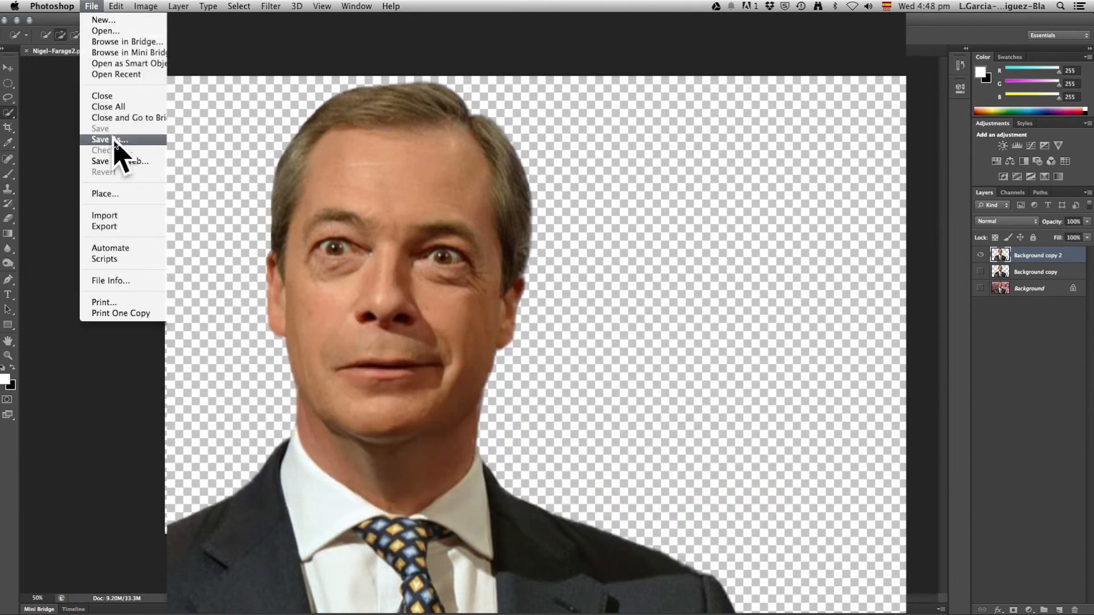
pyautogui.click(118, 142)
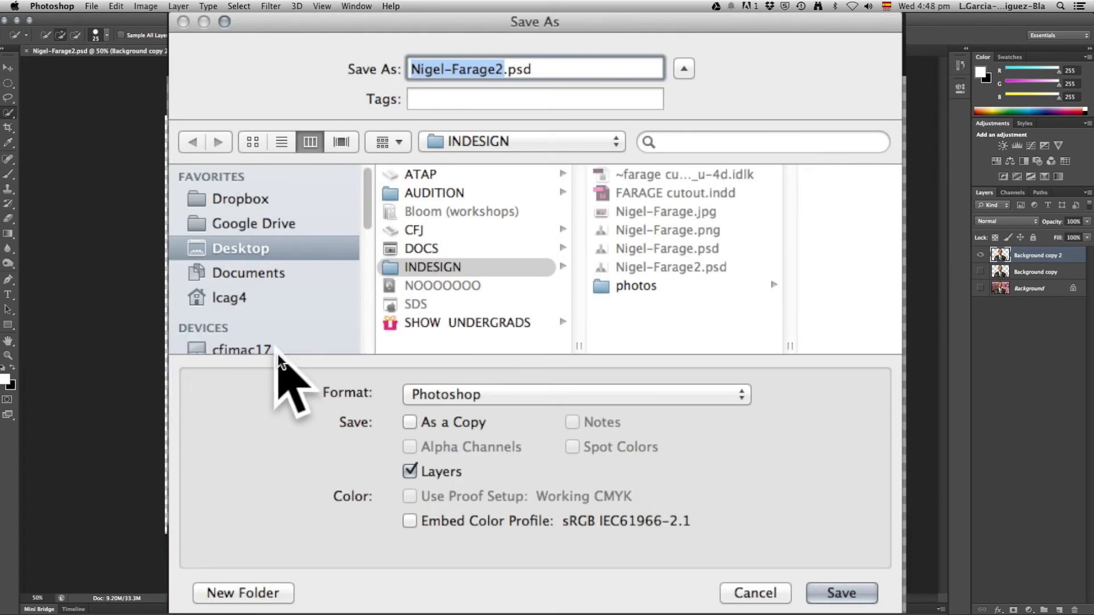
pyautogui.click(499, 395)
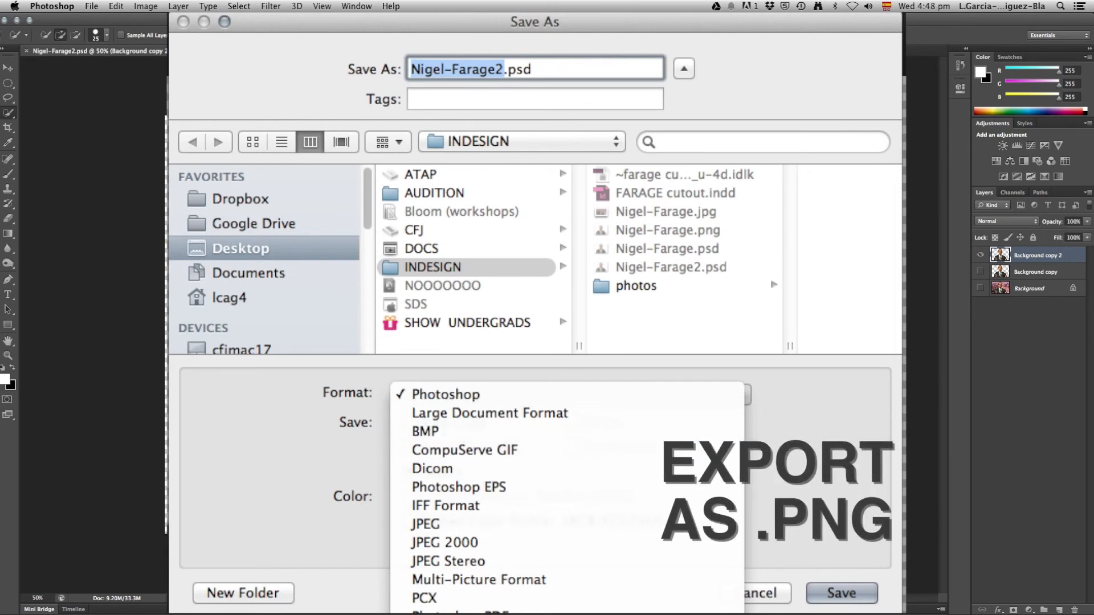
pyautogui.click(490, 614)
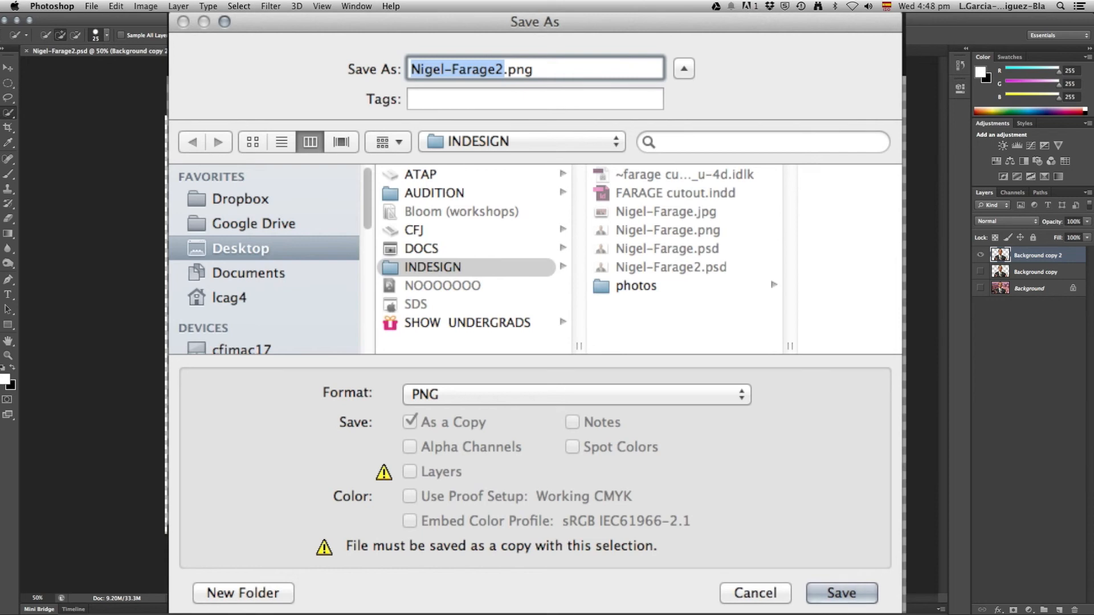
pyautogui.click(842, 593)
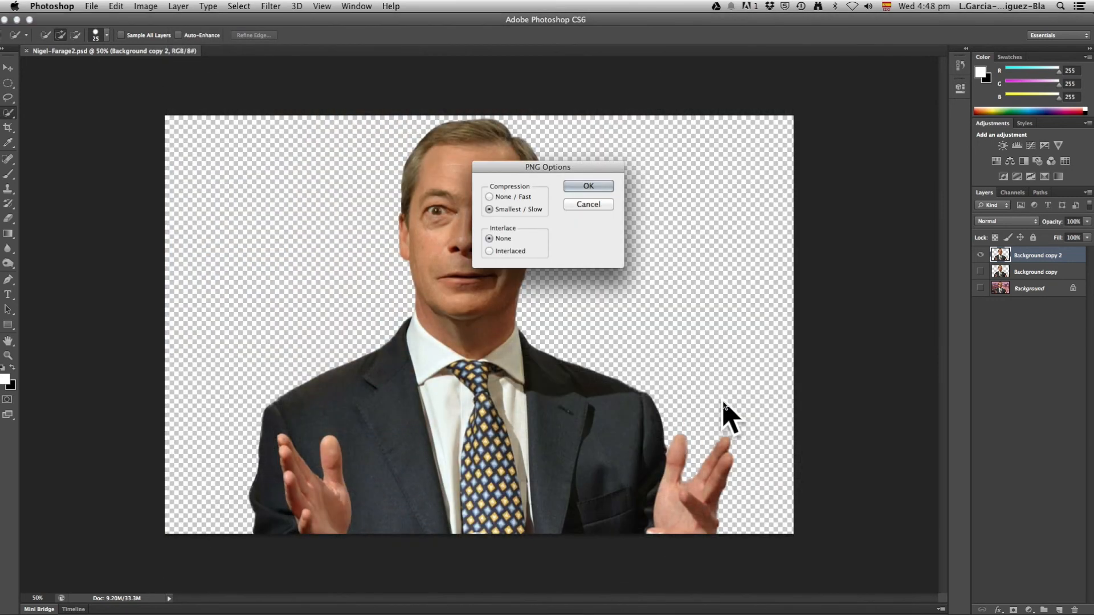
pyautogui.click(585, 188)
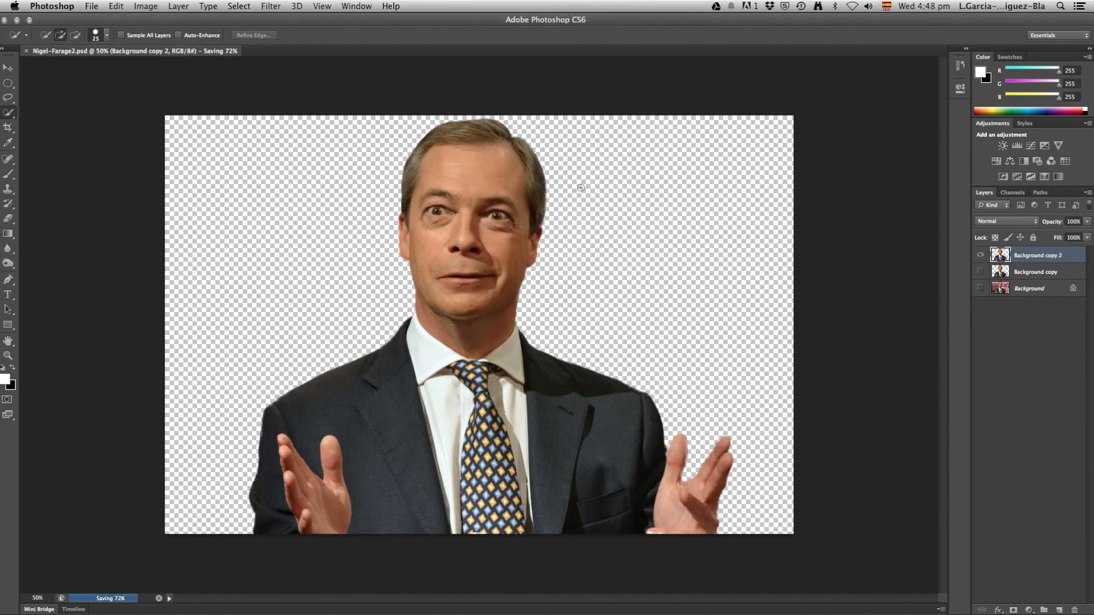